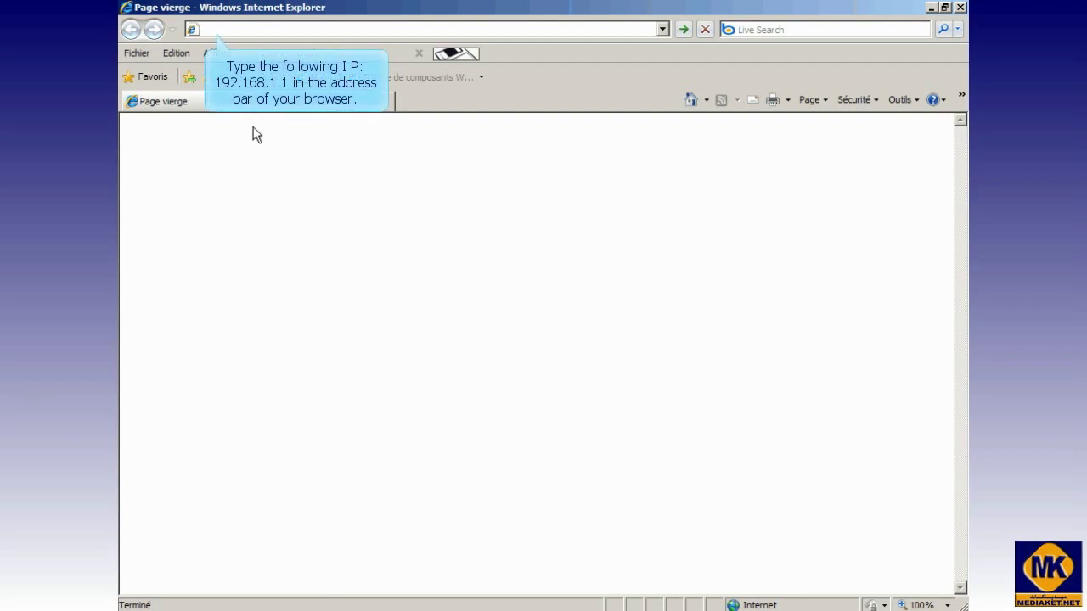
# Open 192.168.1.1 in Internet Explorer and log in with the admin account and its password
pyautogui.click(205, 31)
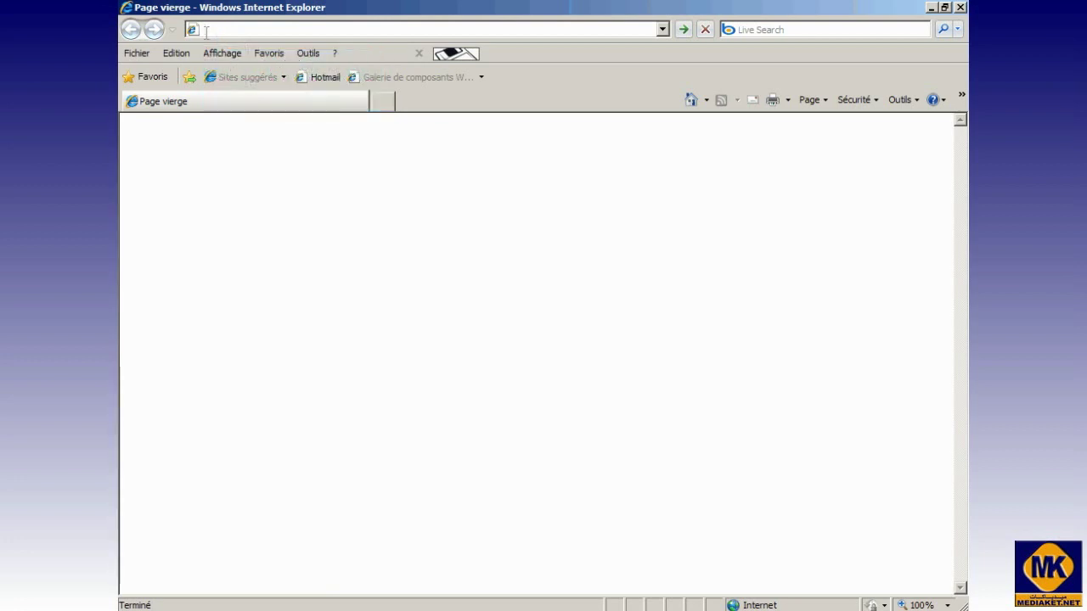
pyautogui.write('192.168.1.1')
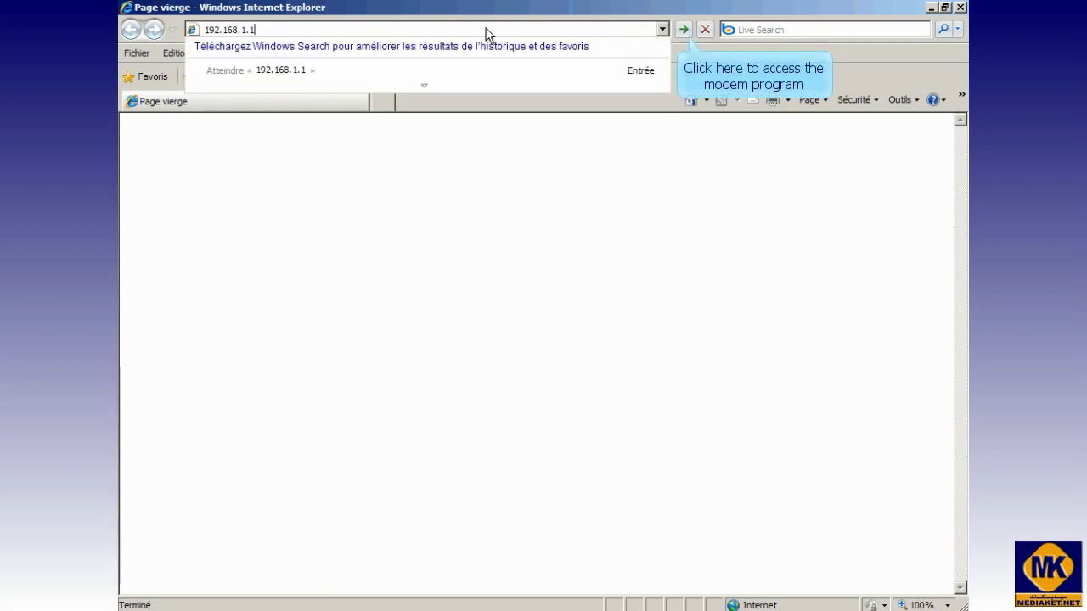
pyautogui.click(683, 29)
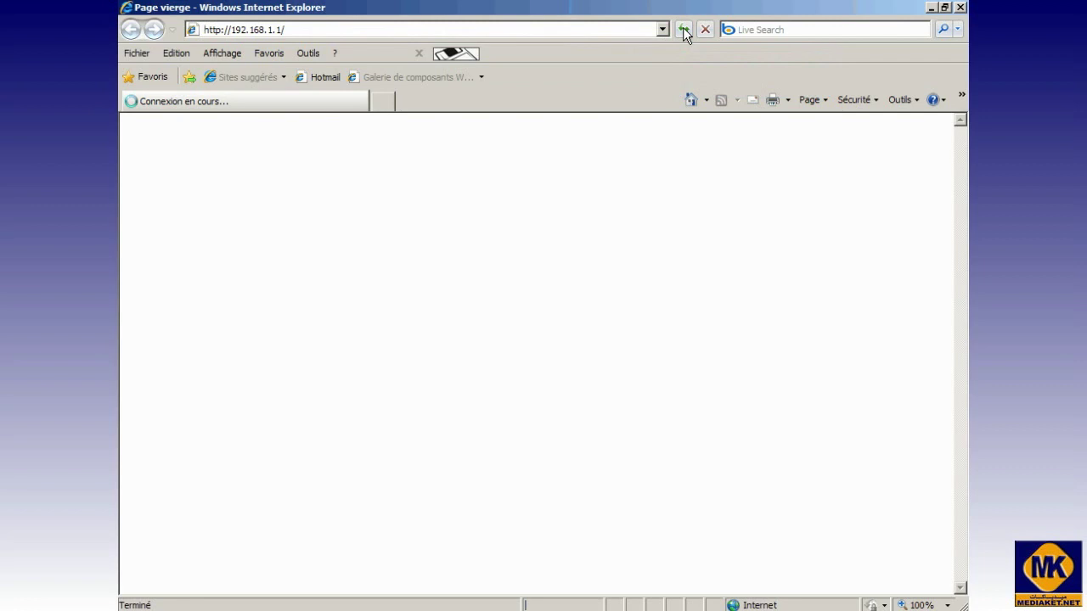
pyautogui.press('Tab')
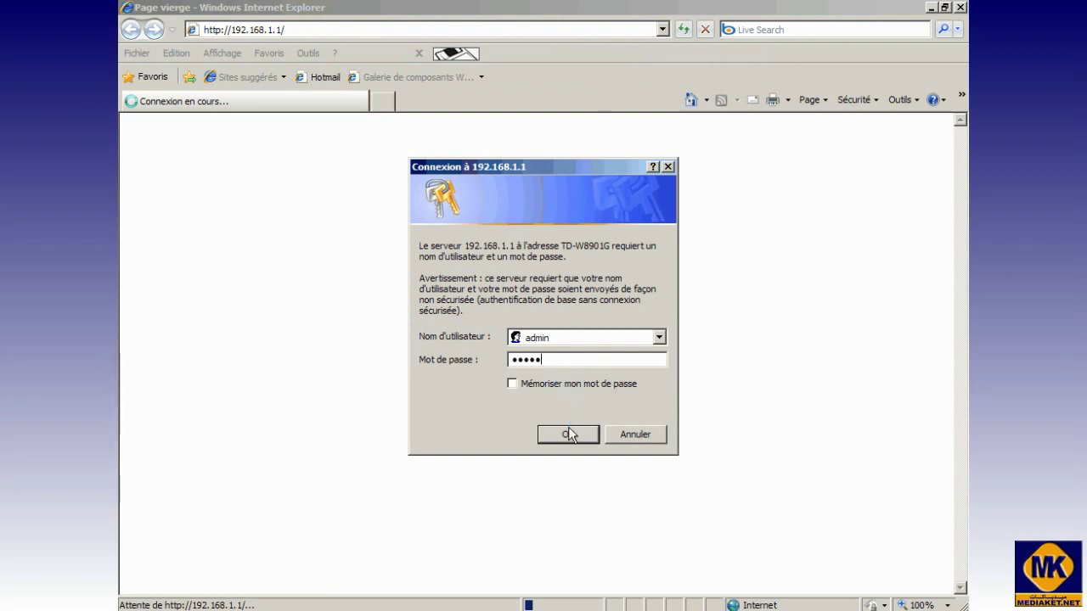
pyautogui.click(567, 434)
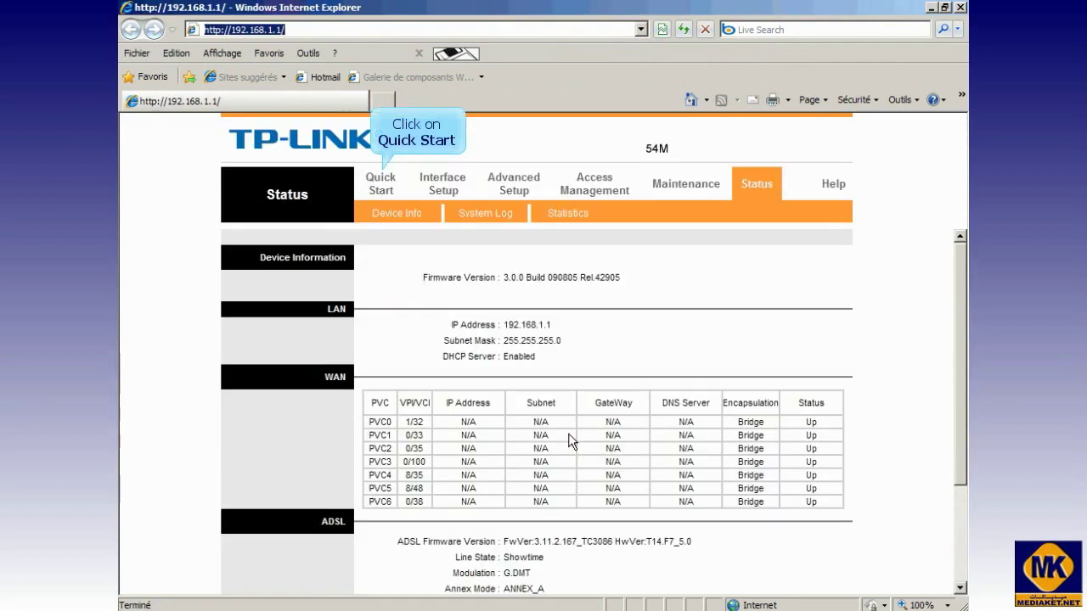
# Run the Quick Start wizard with time zone (GMT+01:00) Berlin, reaching the ISP connection type step
pyautogui.click(379, 193)
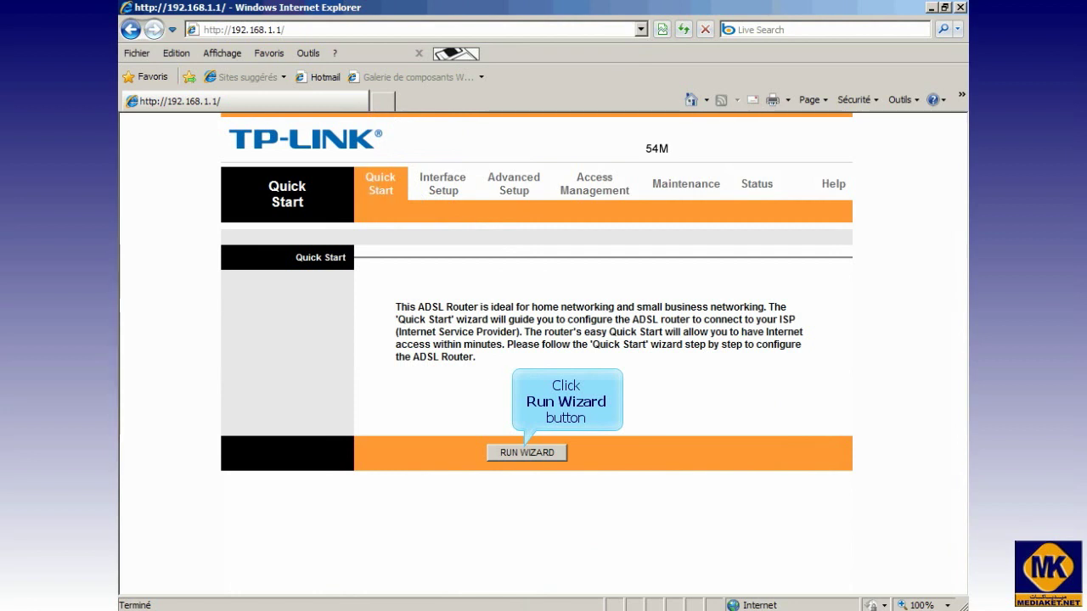
pyautogui.click(520, 452)
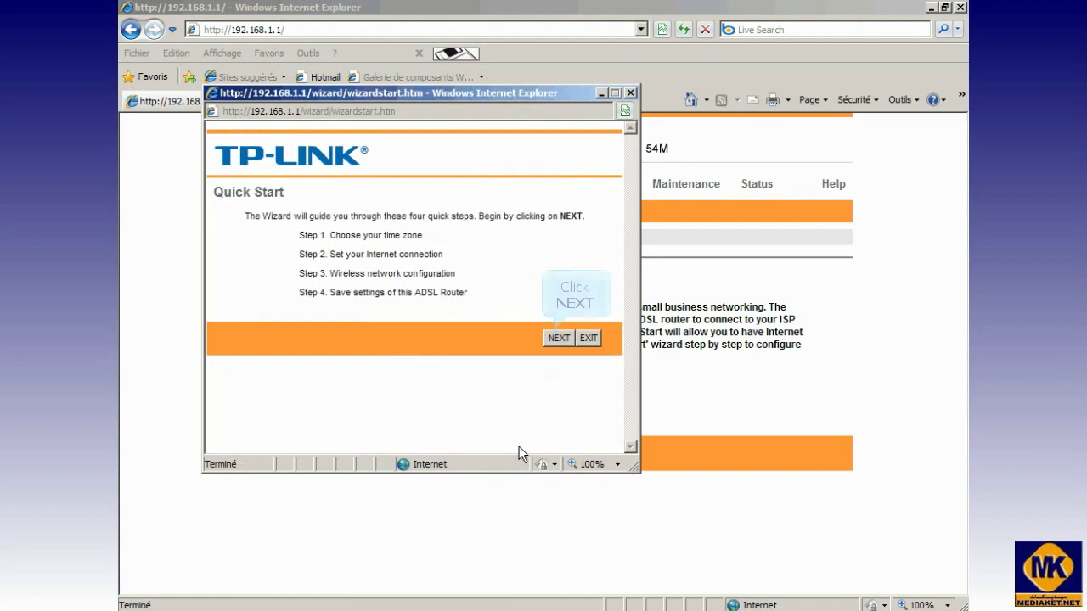
pyautogui.click(557, 338)
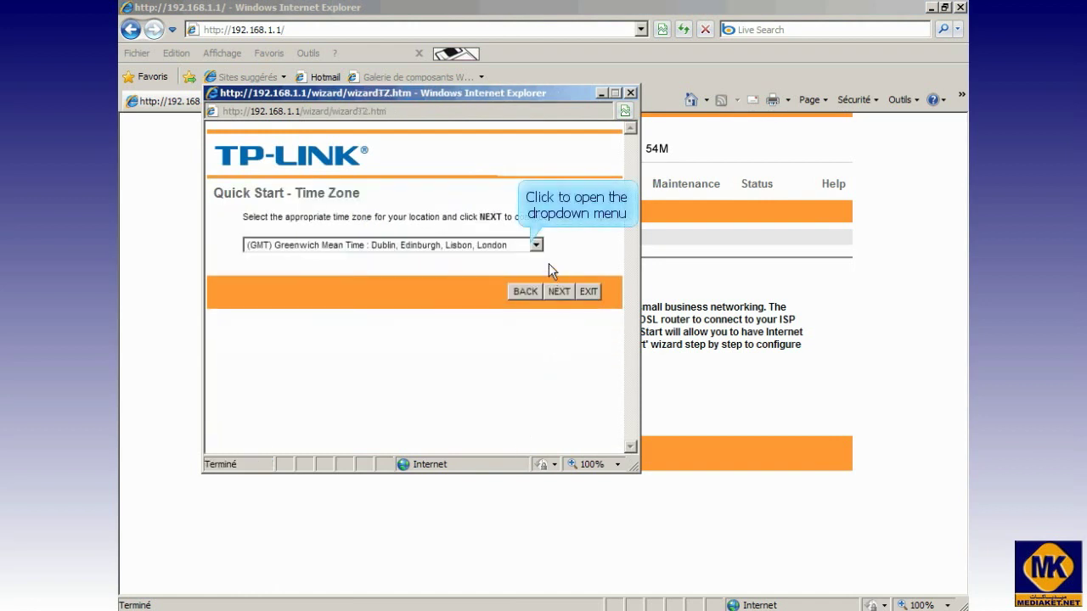
pyautogui.click(535, 245)
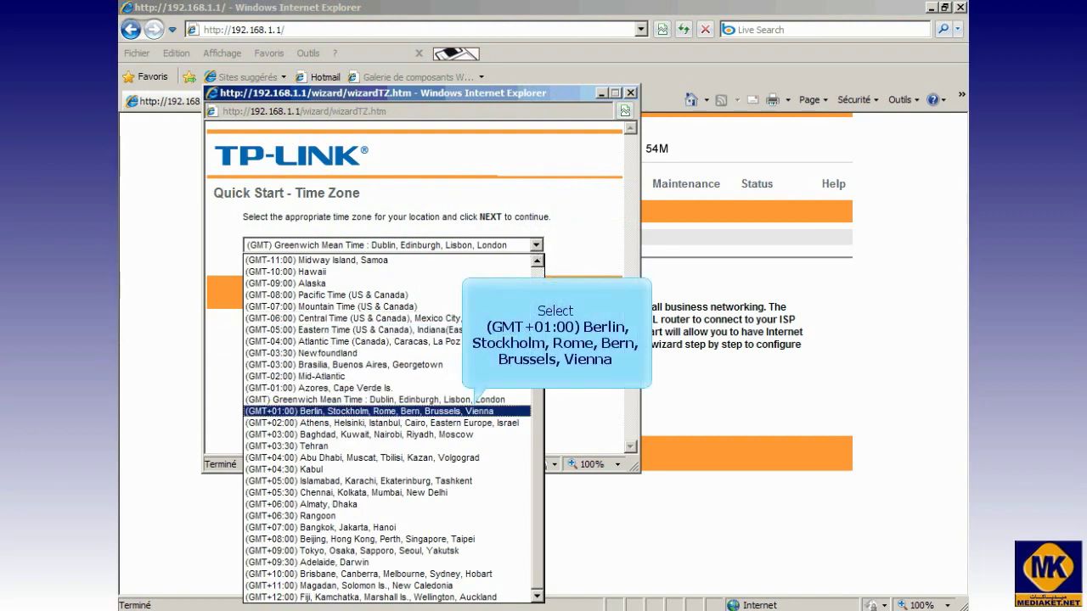
pyautogui.click(464, 411)
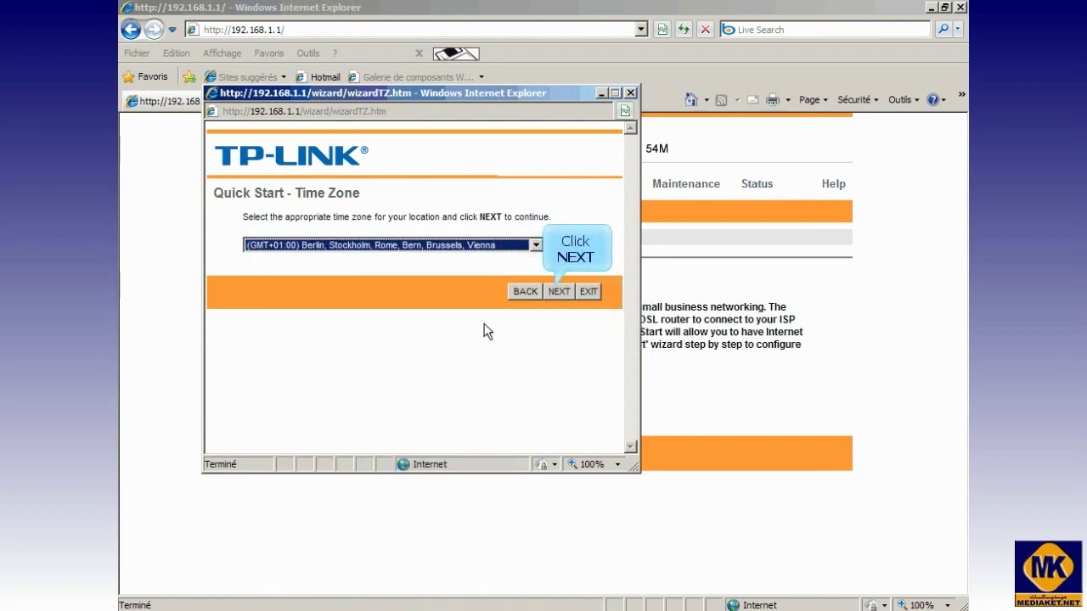
pyautogui.click(561, 291)
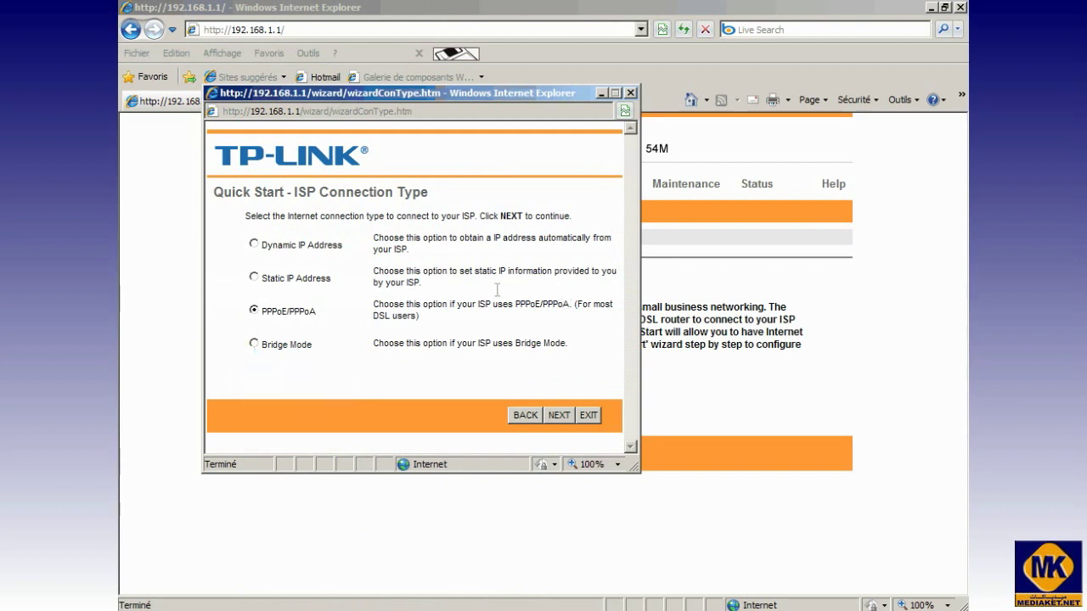
# Choose Bridge Mode as the connection type with VPI 0 and VCI 38
pyautogui.click(254, 344)
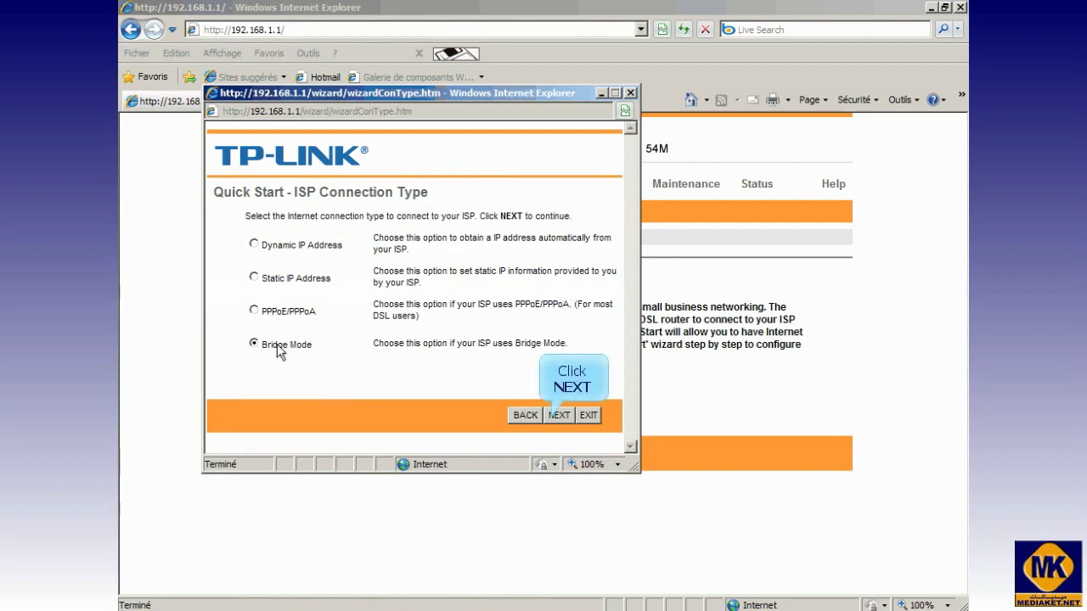
pyautogui.click(557, 414)
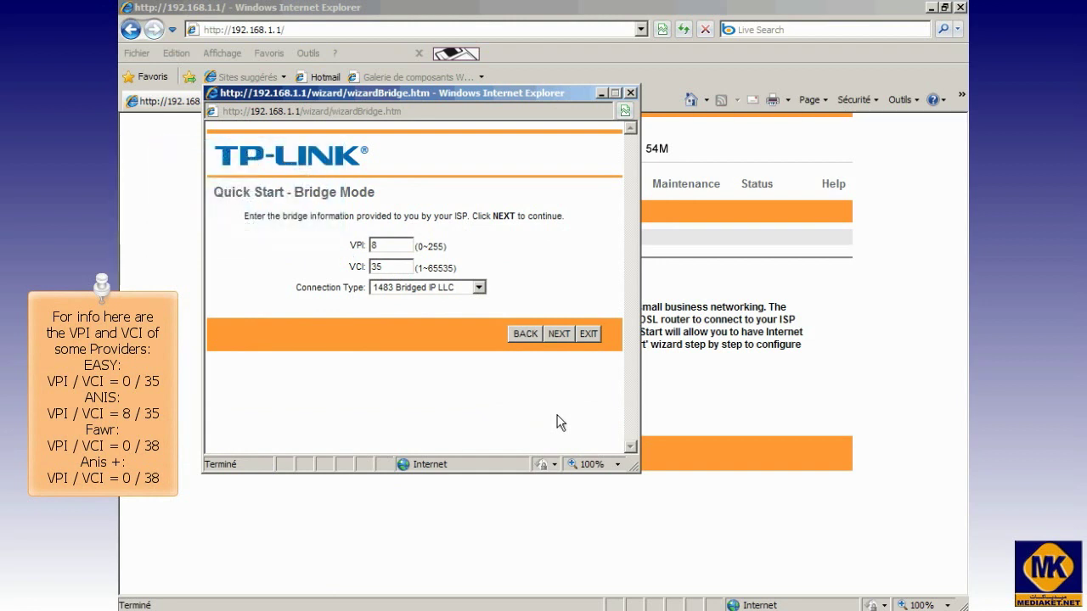
pyautogui.doubleClick(377, 245)
pyautogui.write('0')
pyautogui.doubleClick(384, 267)
pyautogui.write('38')
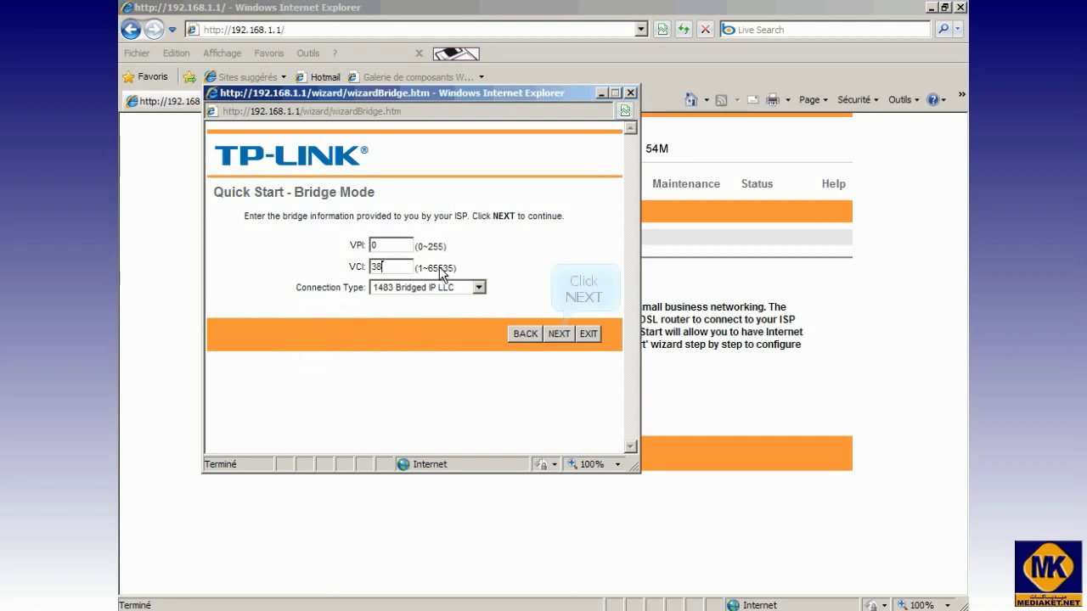
pyautogui.click(558, 335)
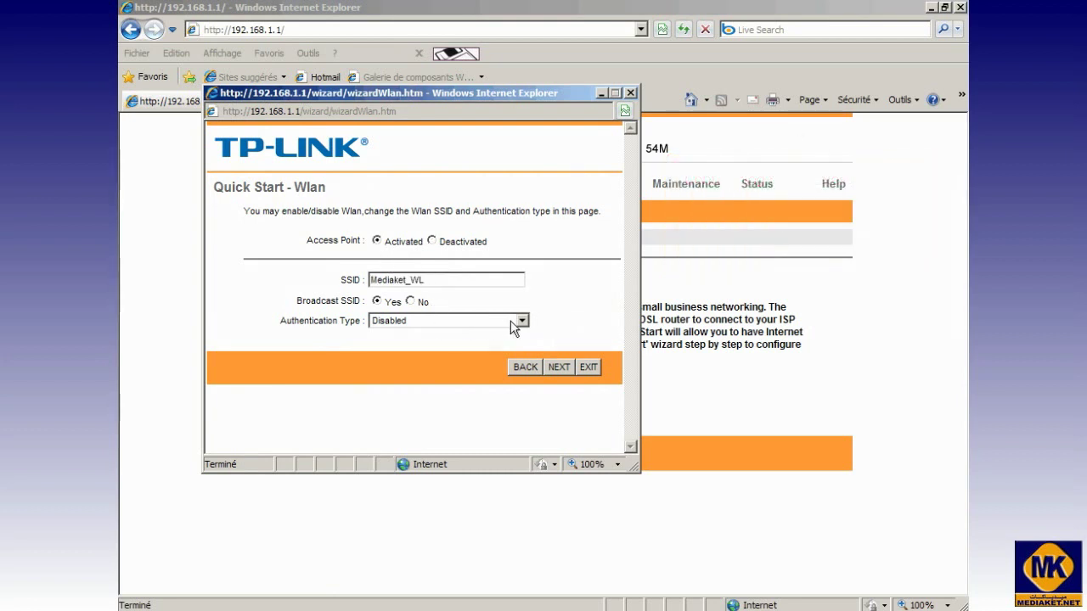
# Secure the Mediaket_WL network with WPA-PSK authentication and a pre-shared key
pyautogui.click(519, 321)
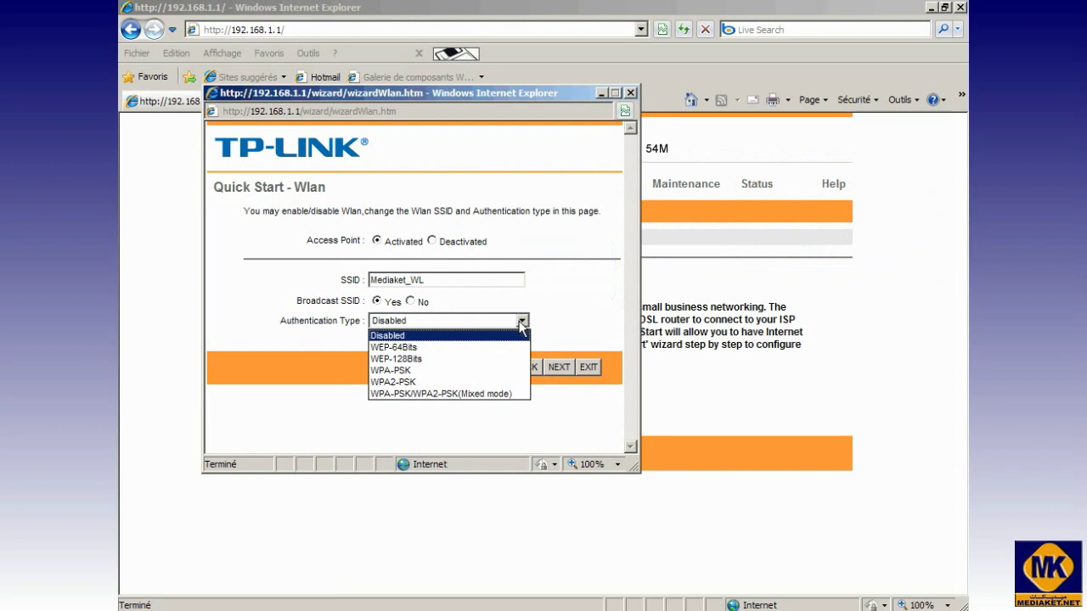
pyautogui.click(422, 371)
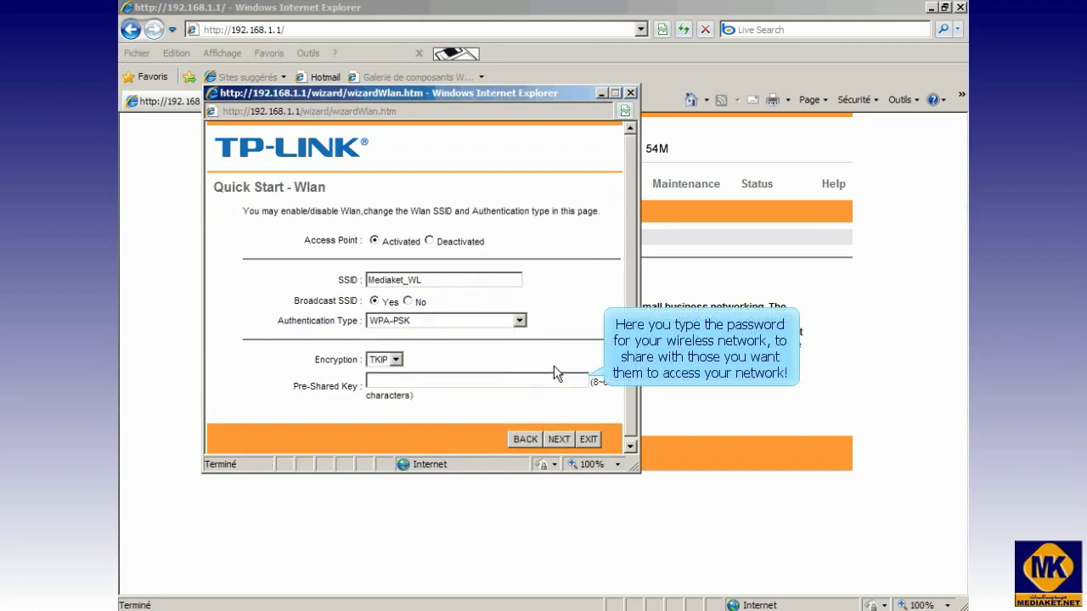
pyautogui.click(444, 381)
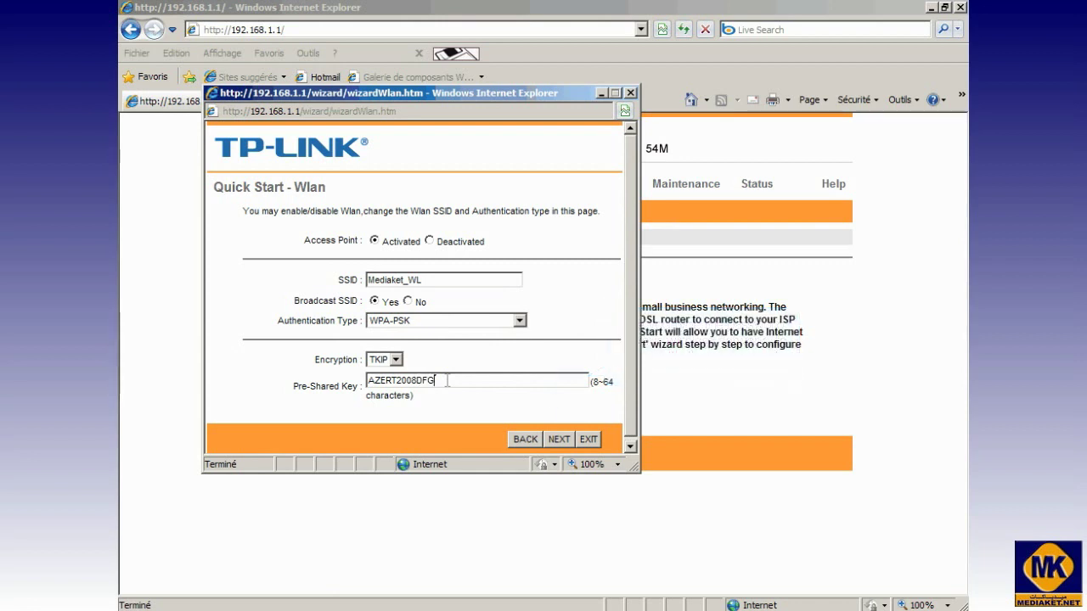
pyautogui.click(560, 439)
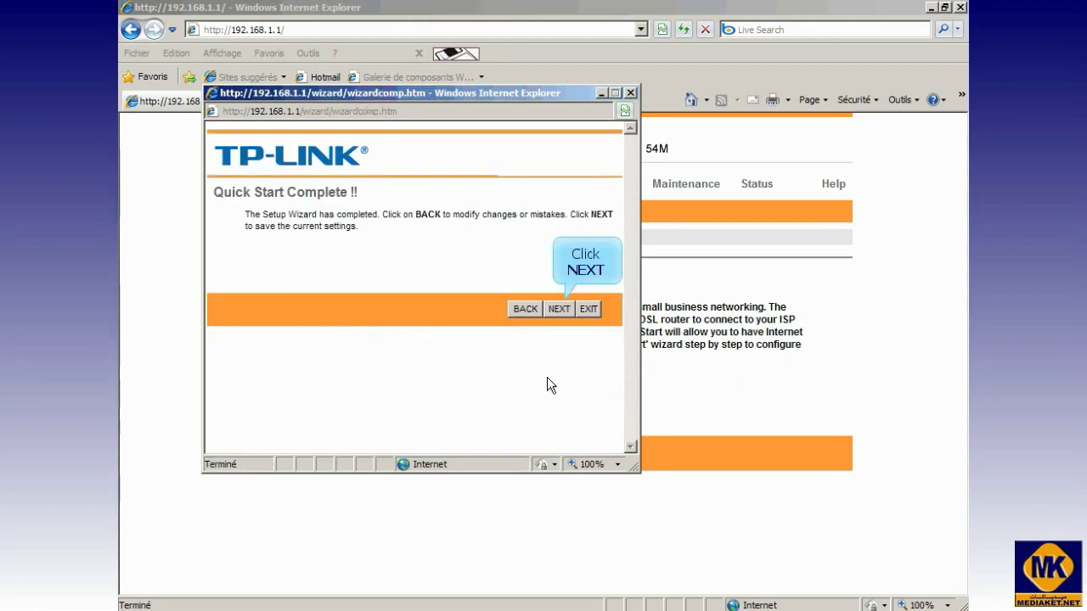
# Save the Quick Start settings and close the completed wizard
pyautogui.click(559, 309)
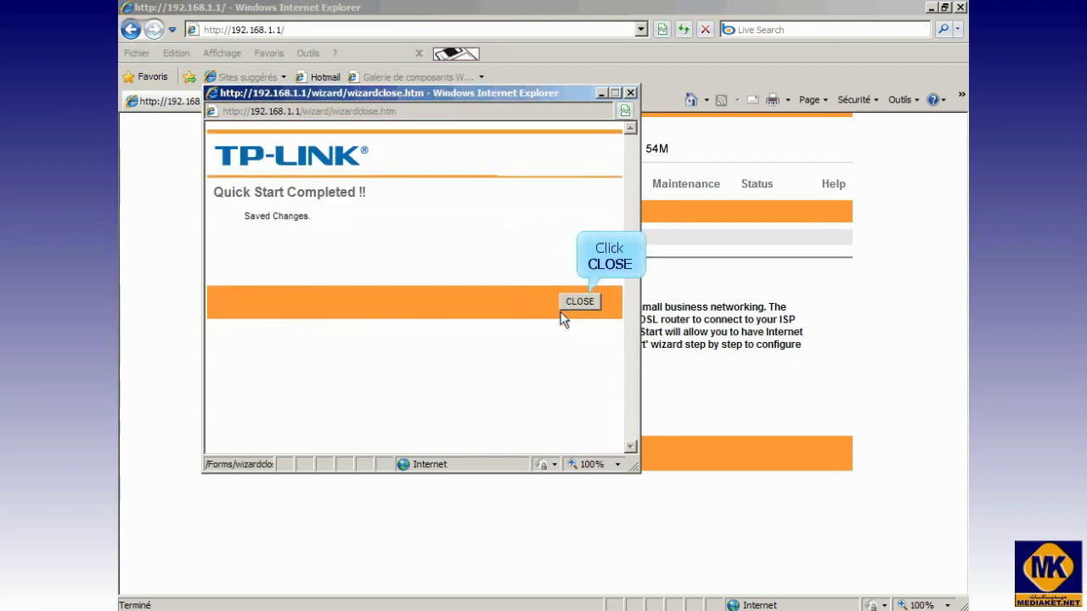
pyautogui.click(583, 303)
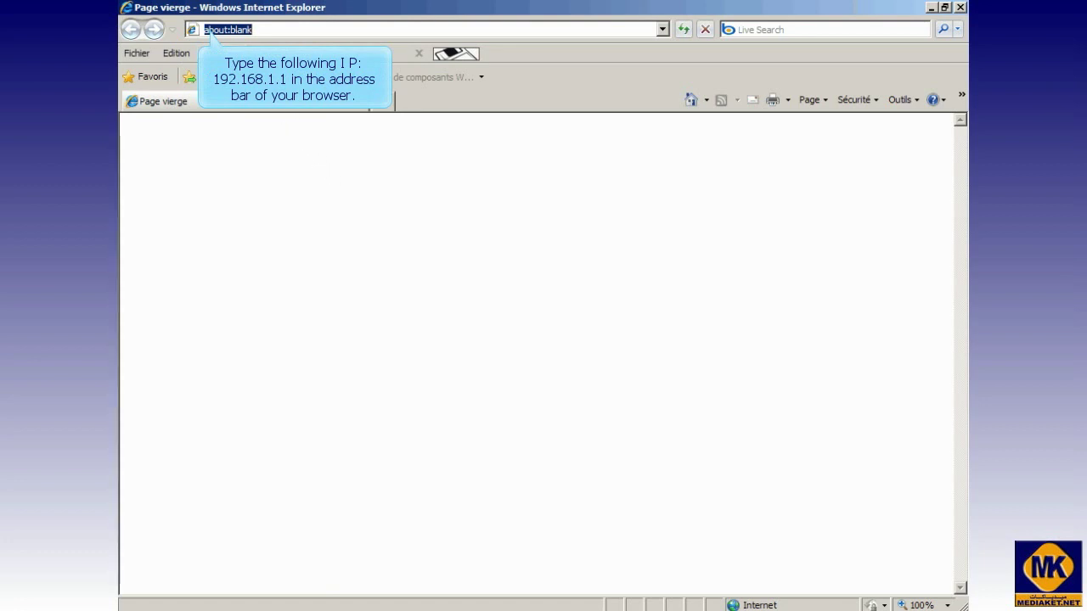
# Reload 192.168.1.1 and log back in with the admin account and its password
pyautogui.write('192.168.1.1')
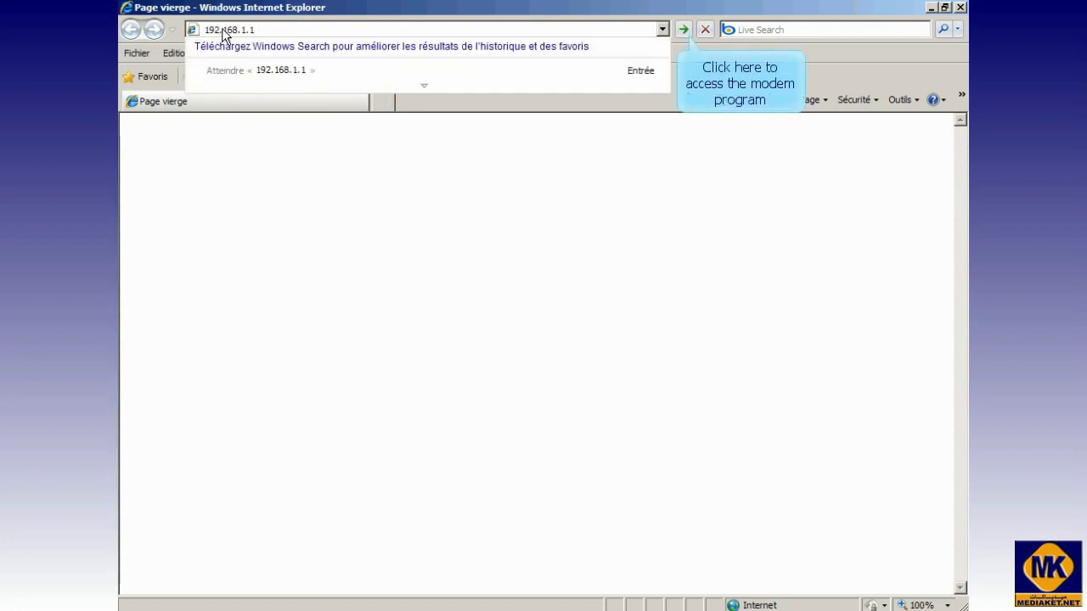
pyautogui.click(683, 31)
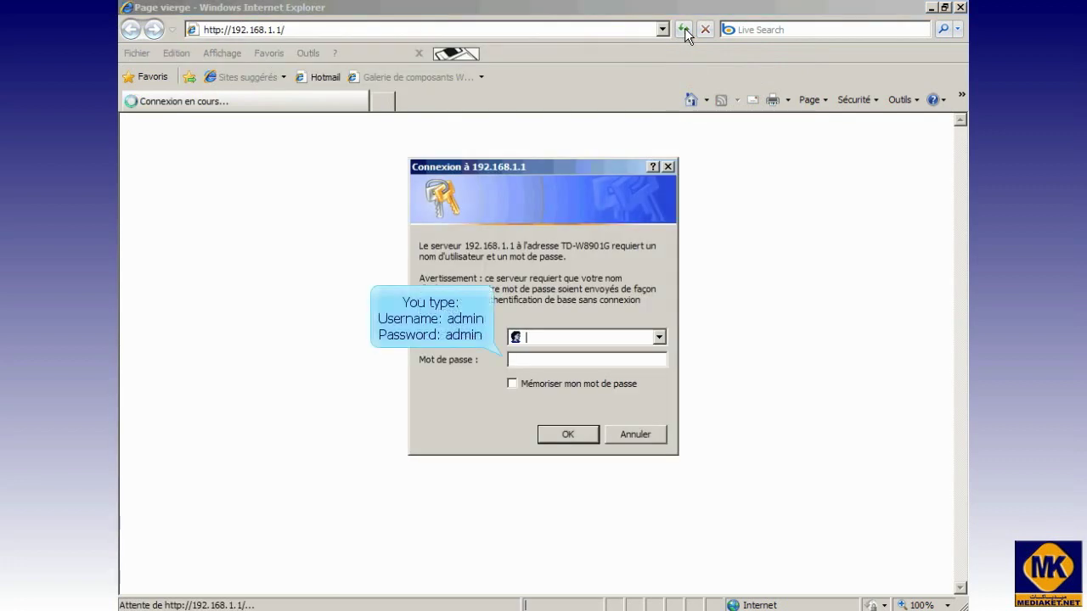
pyautogui.press('Tab')
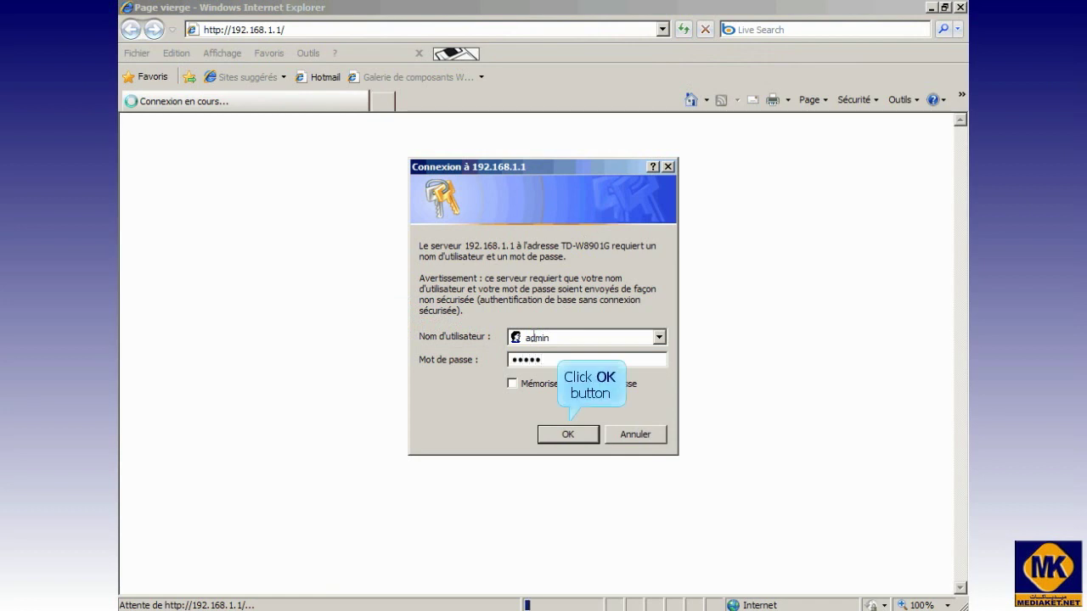
pyautogui.click(560, 434)
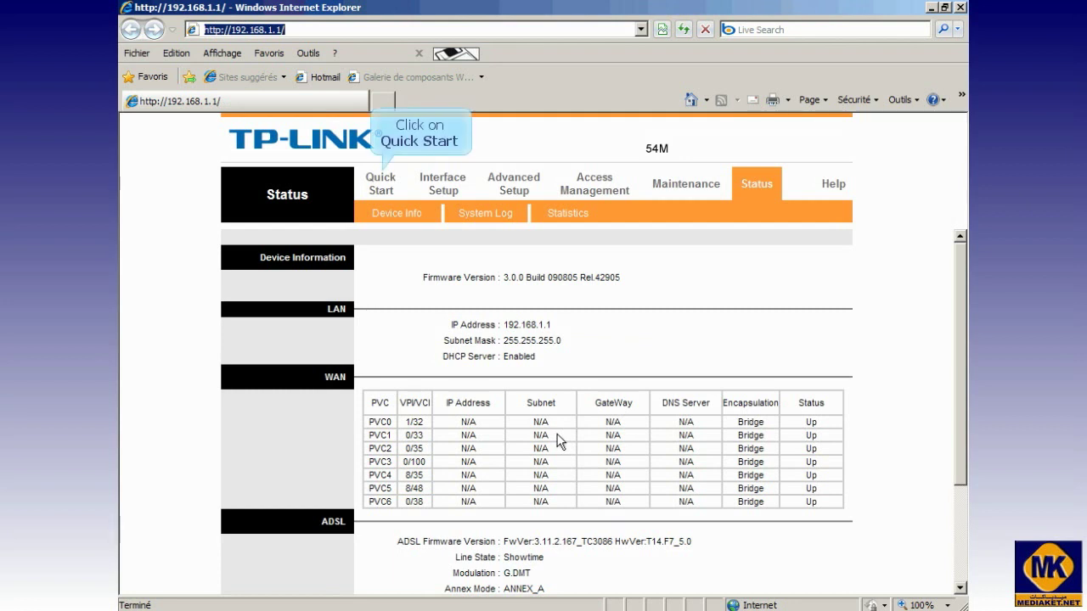
# Rerun the Quick Start wizard with time zone (GMT+01:00) Berlin, reaching the ISP connection type step
pyautogui.click(378, 188)
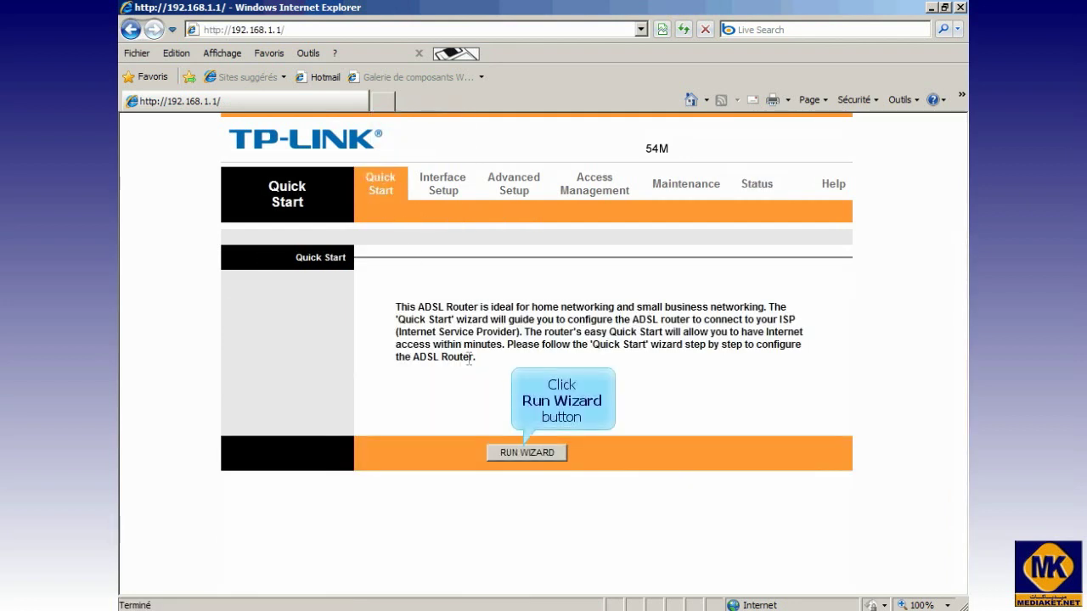
pyautogui.click(518, 451)
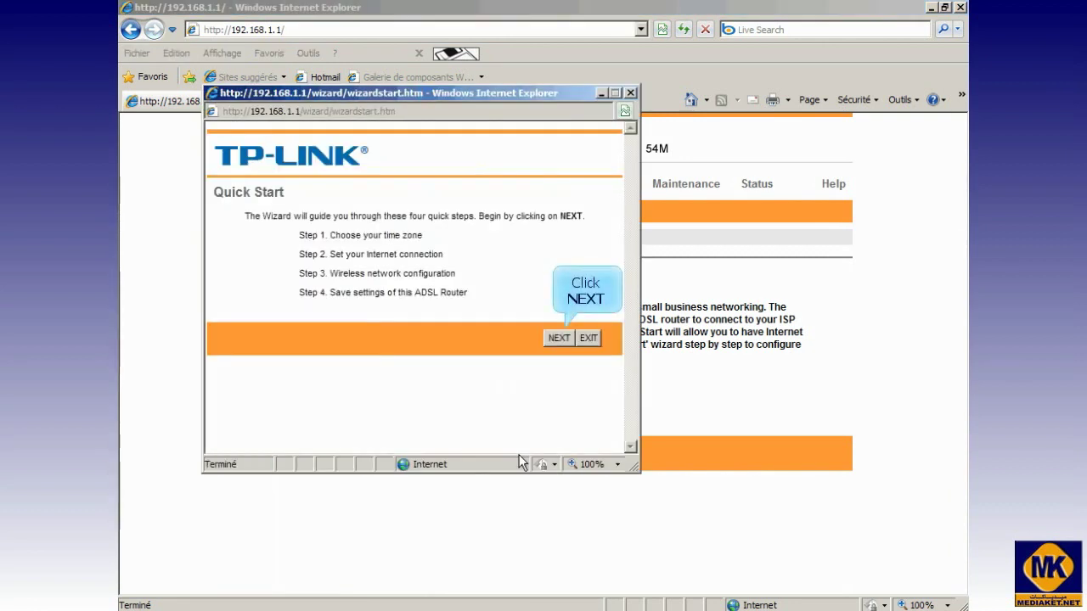
pyautogui.click(558, 338)
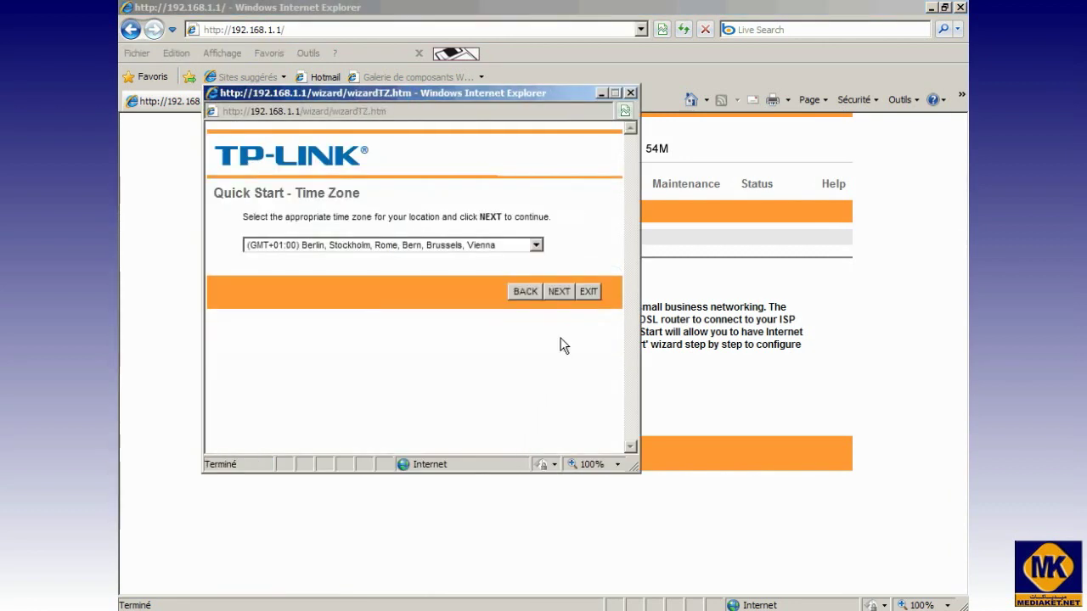
pyautogui.click(538, 246)
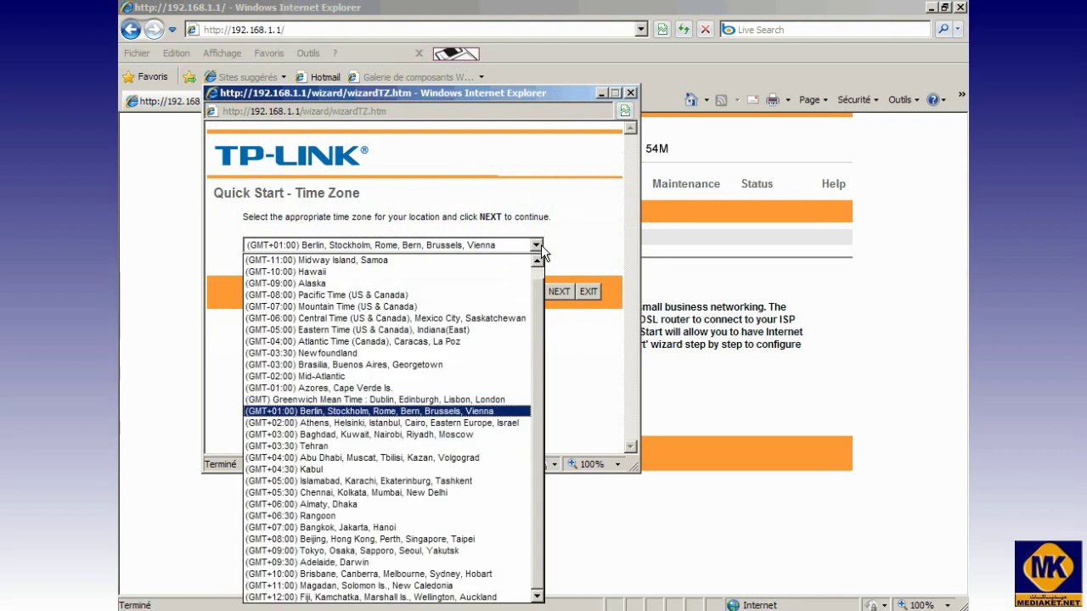
pyautogui.click(469, 411)
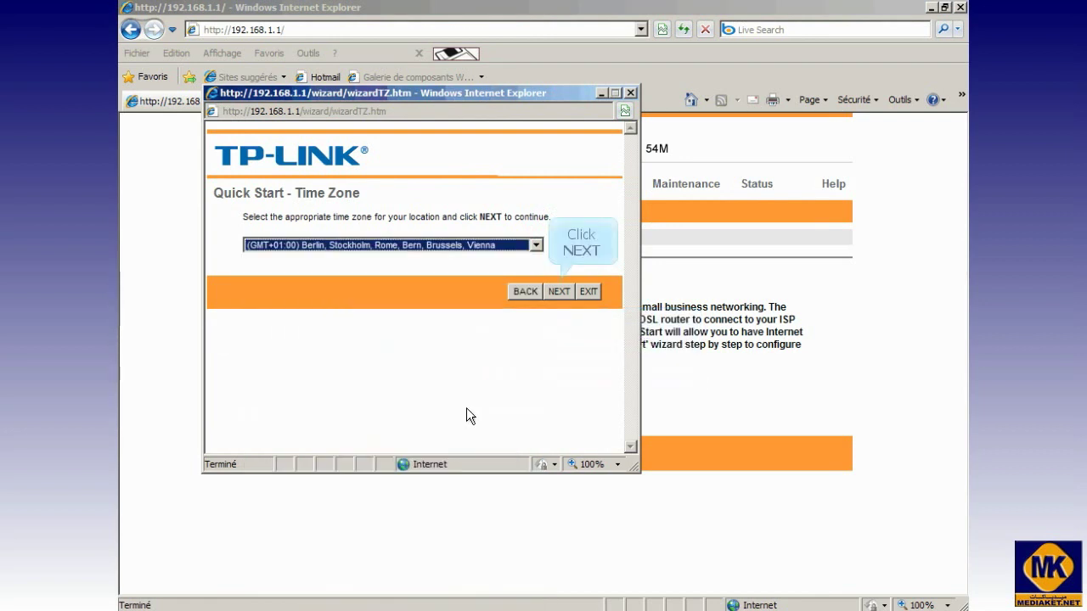
pyautogui.click(558, 292)
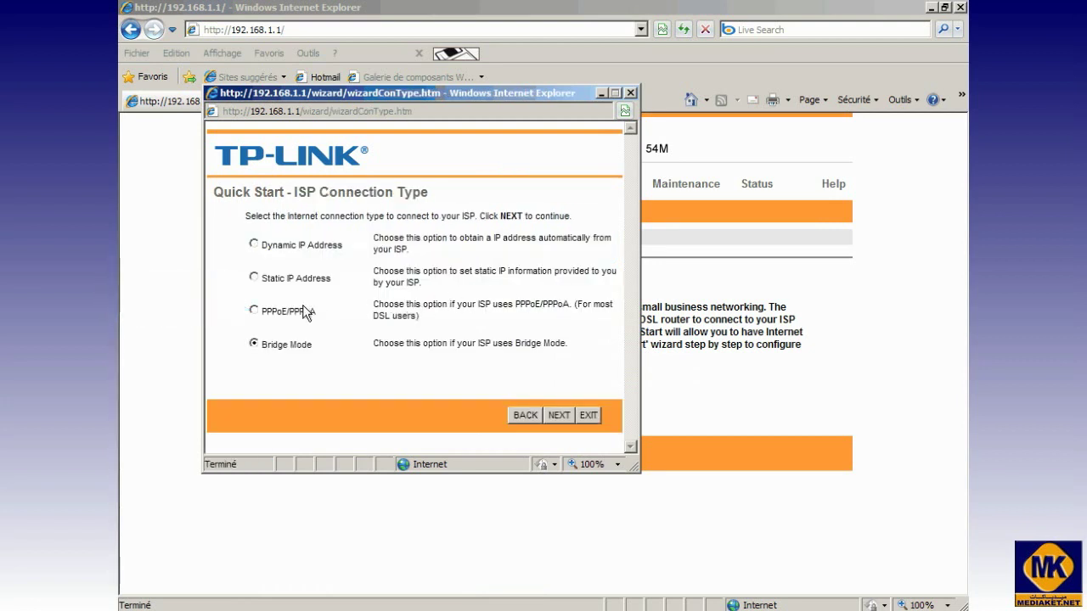
# Choose PPPoE/PPPoA and enter the ISP account username and password
pyautogui.click(254, 310)
pyautogui.click(558, 414)
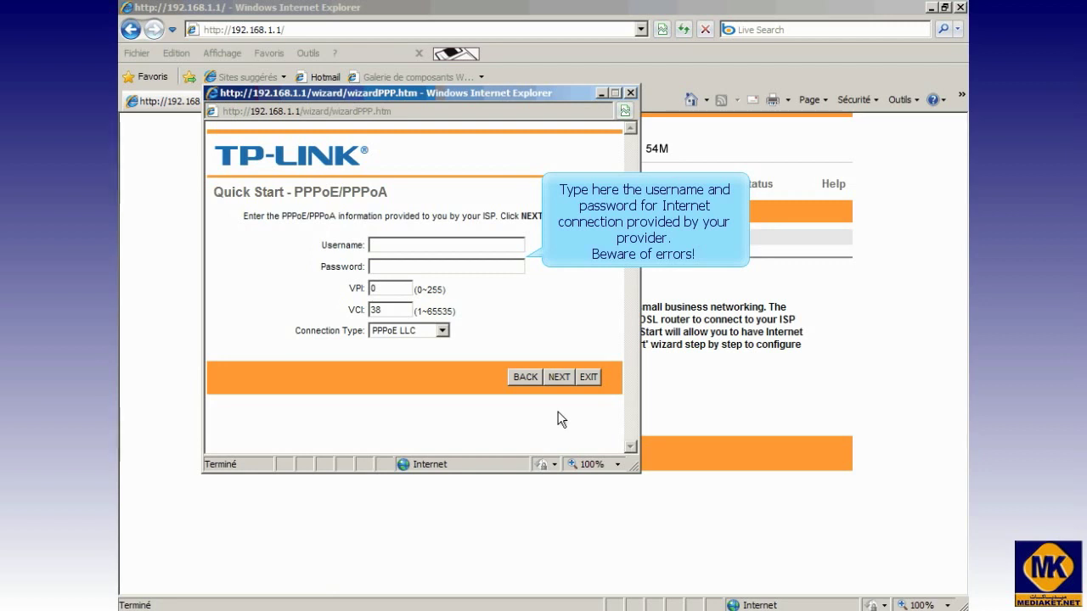
pyautogui.click(383, 244)
pyautogui.write('mediaket_test')
pyautogui.press('Tab')
pyautogui.write('*********')
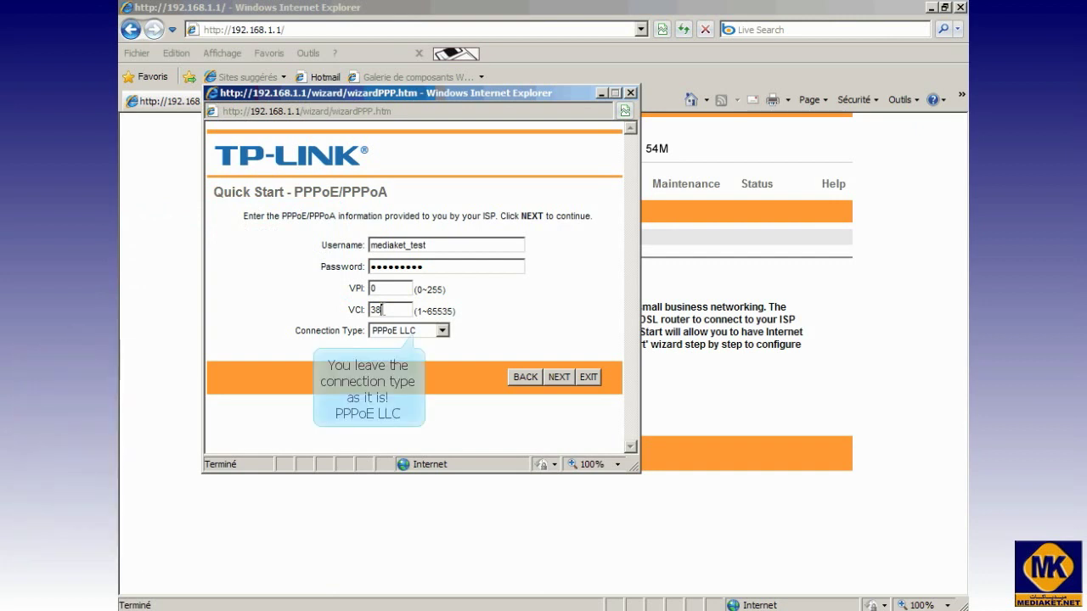
# Keep PPPoE LLC as the connection type and save the wizard settings, leaving wireless unchanged
pyautogui.click(441, 330)
pyautogui.click(442, 329)
pyautogui.click(558, 377)
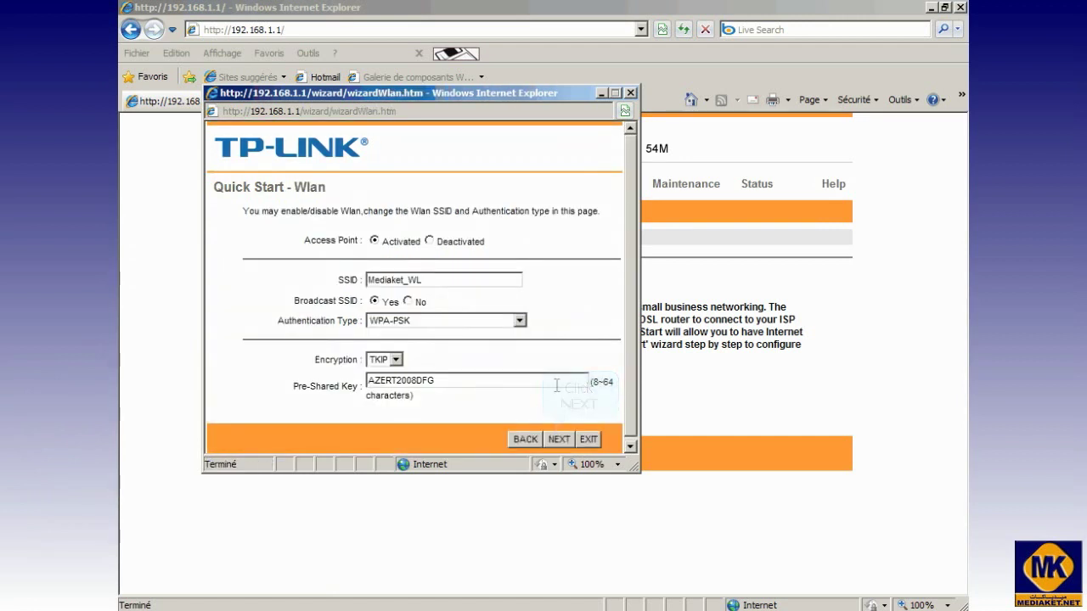
pyautogui.click(560, 438)
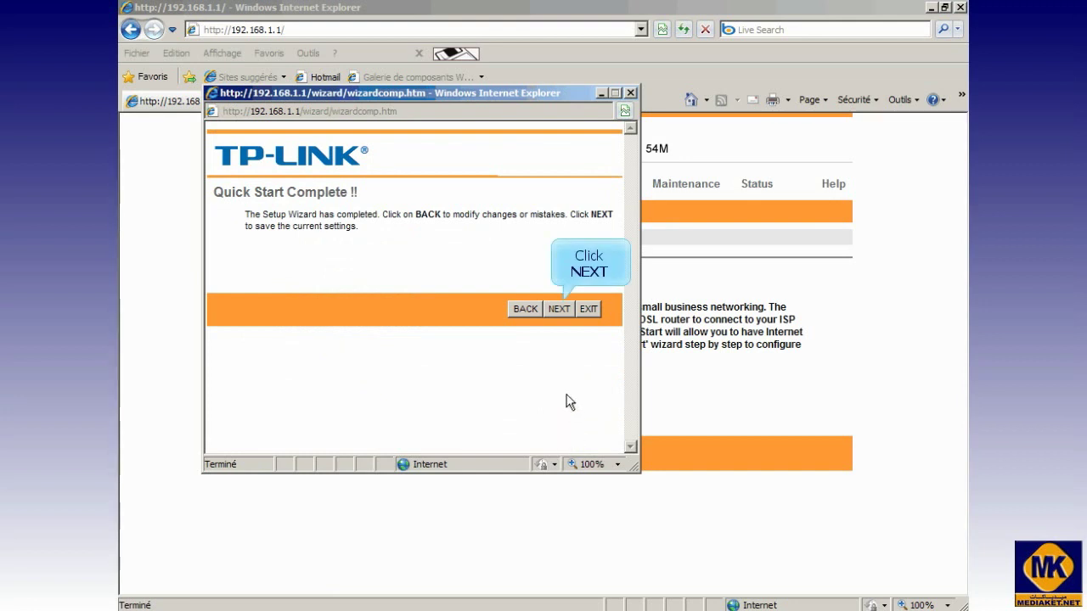
pyautogui.click(561, 310)
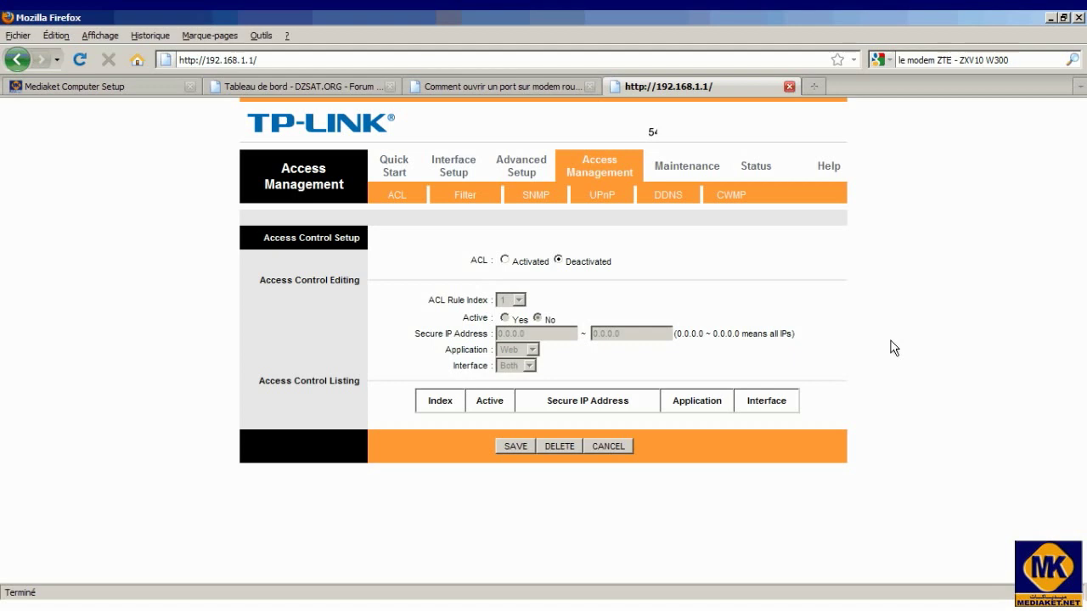
# Go to the Virtual Server settings under Advanced Setup > NAT
pyautogui.click(521, 169)
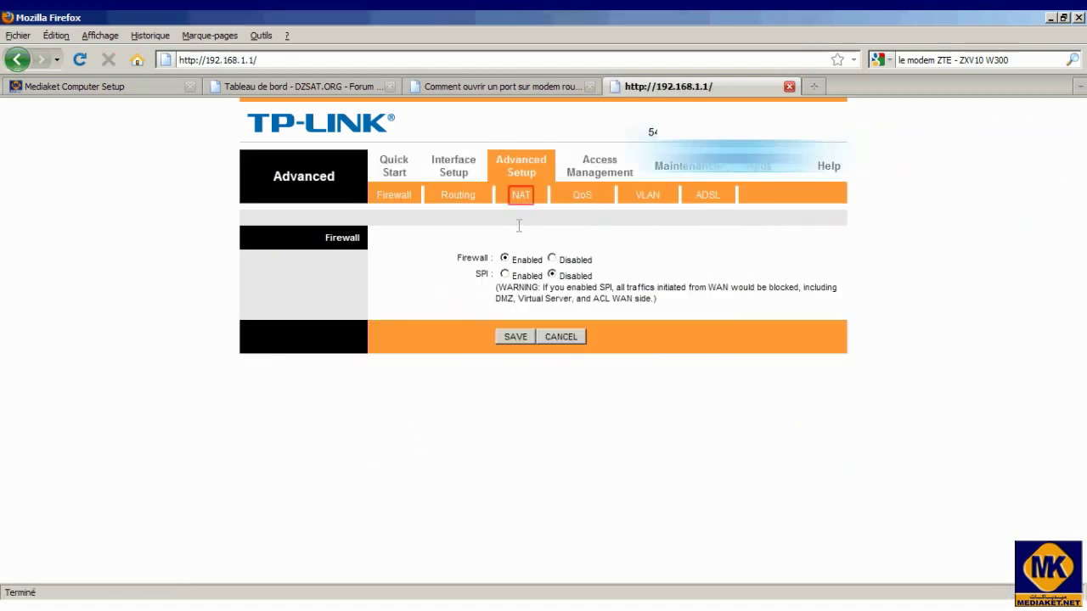
pyautogui.click(520, 199)
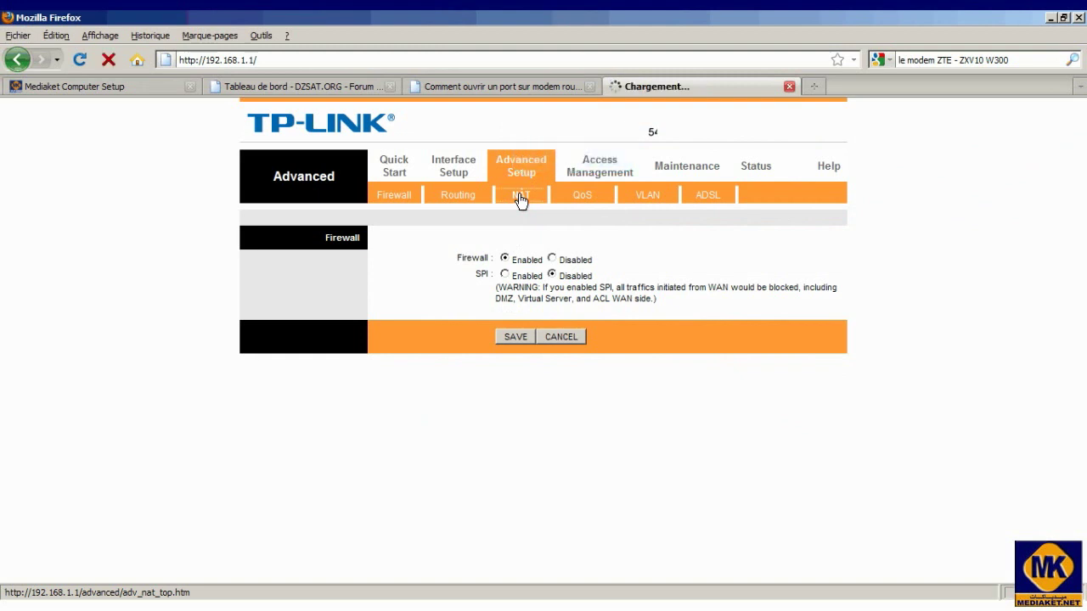
pyautogui.click(529, 336)
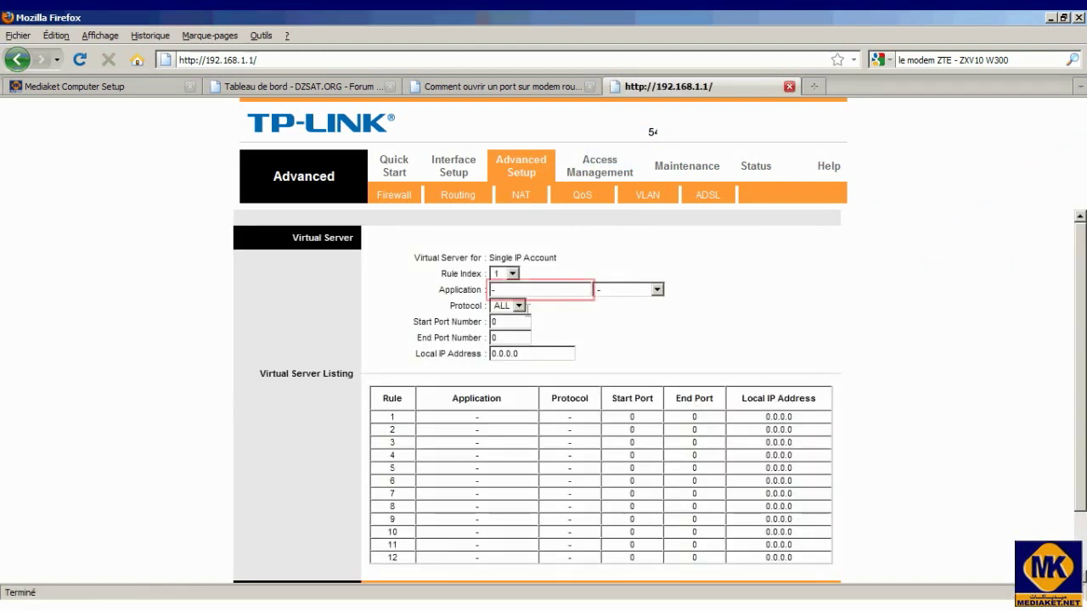
# Create rule 1 for emule, ports 7620–7620, local IP 192.168.1.2, and save it
pyautogui.click(509, 290)
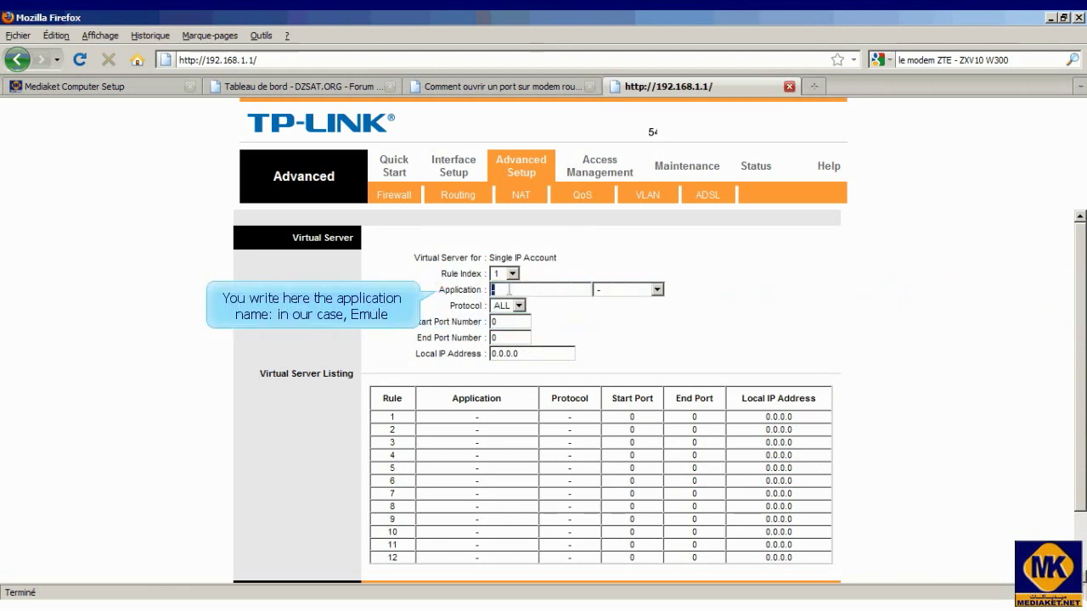
pyautogui.write('em')
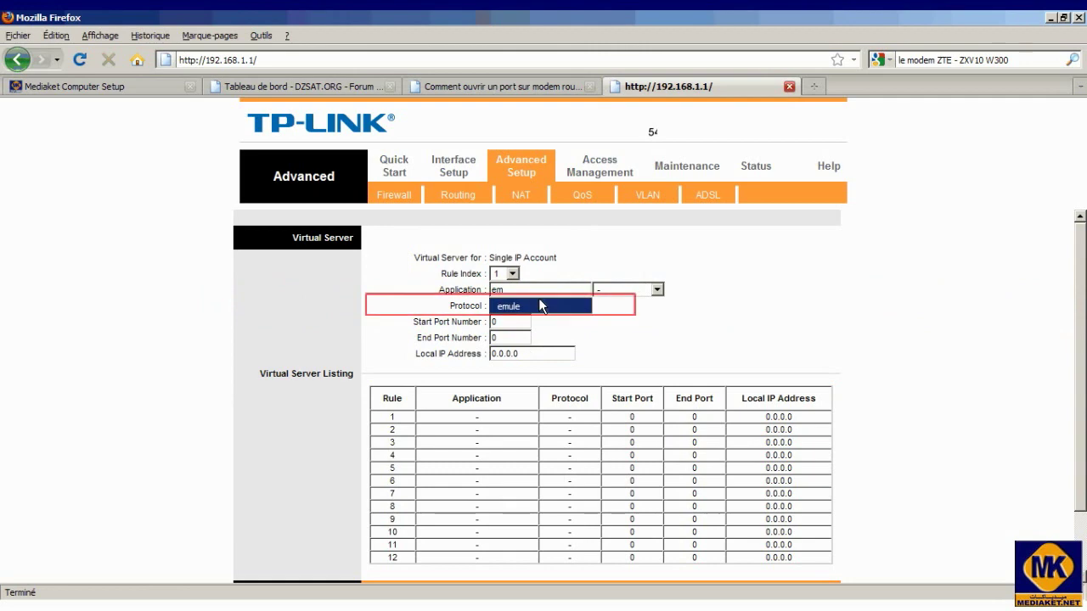
pyautogui.click(535, 308)
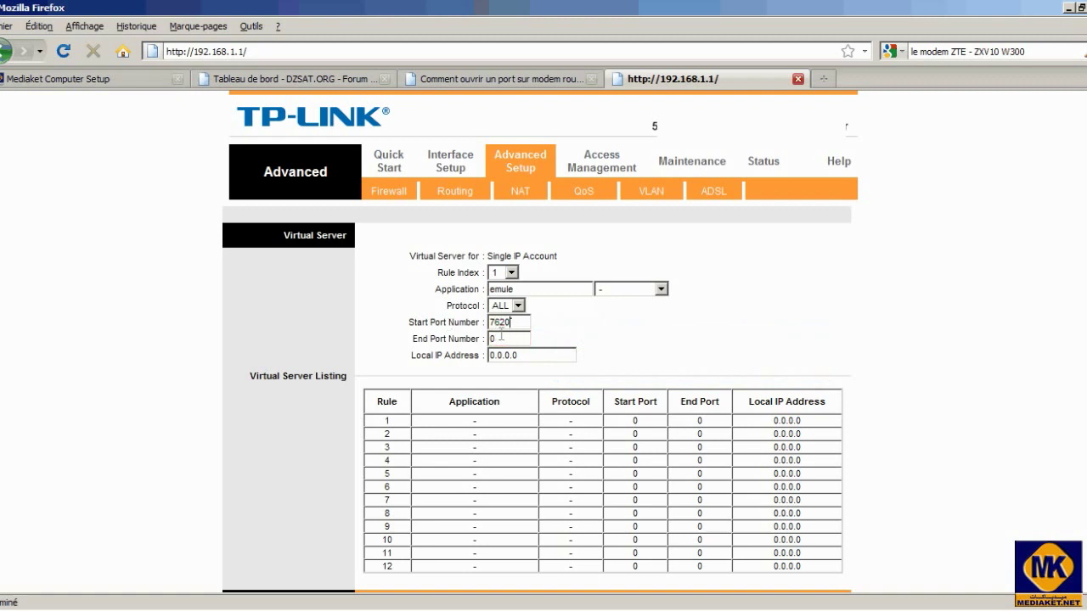
pyautogui.doubleClick(533, 355)
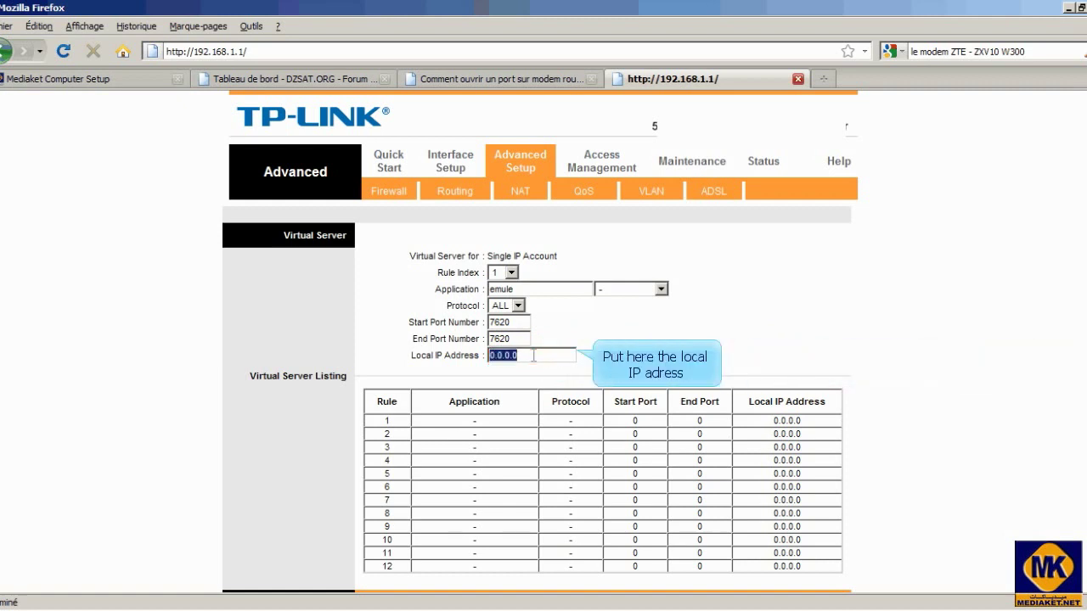
pyautogui.write('192')
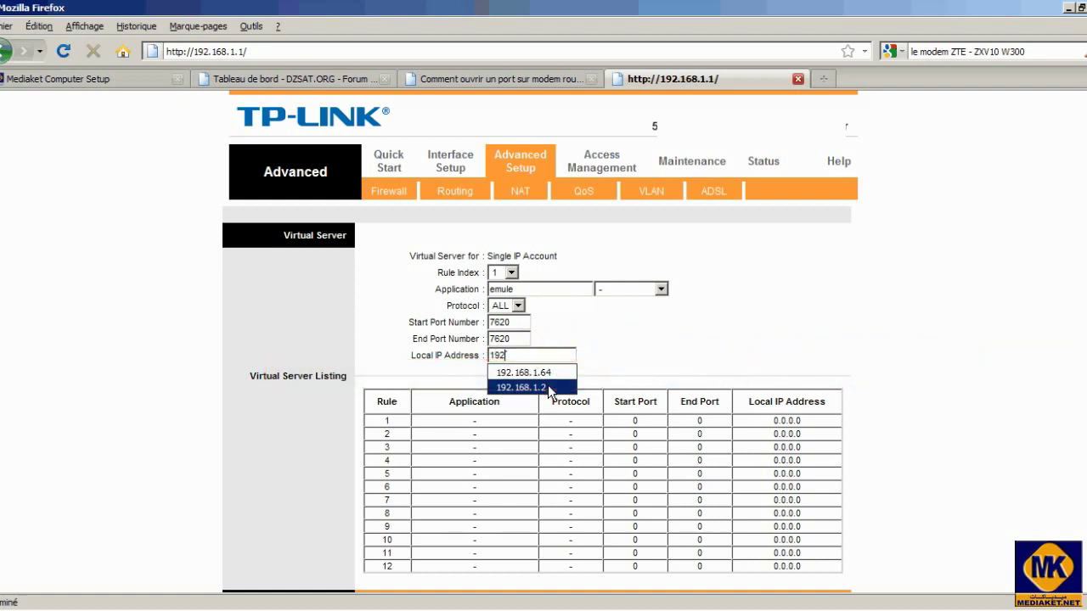
pyautogui.click(547, 385)
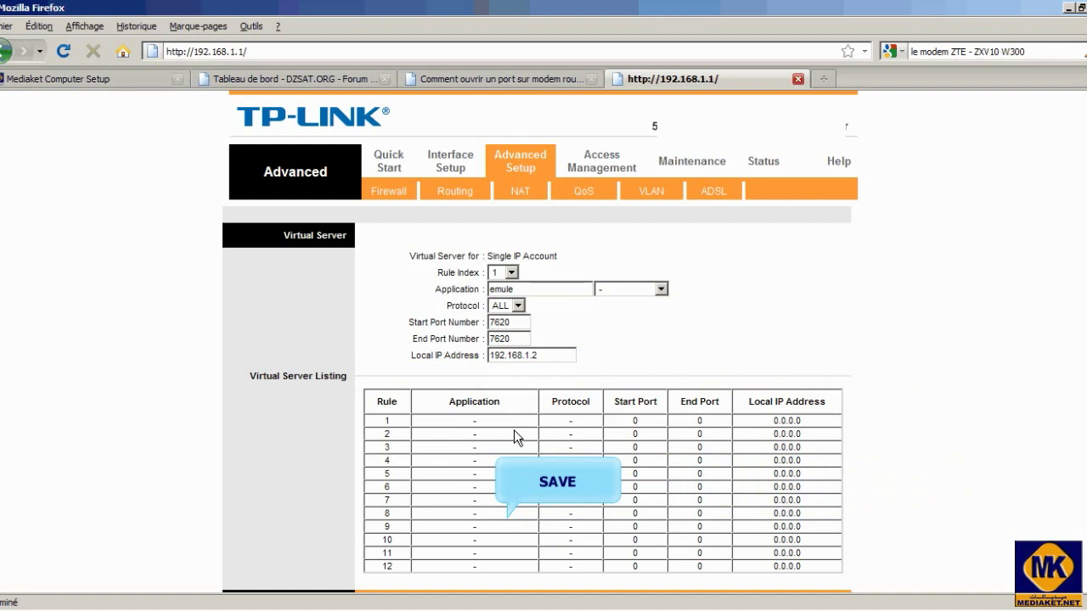
pyautogui.scroll(-2, 512, 430)
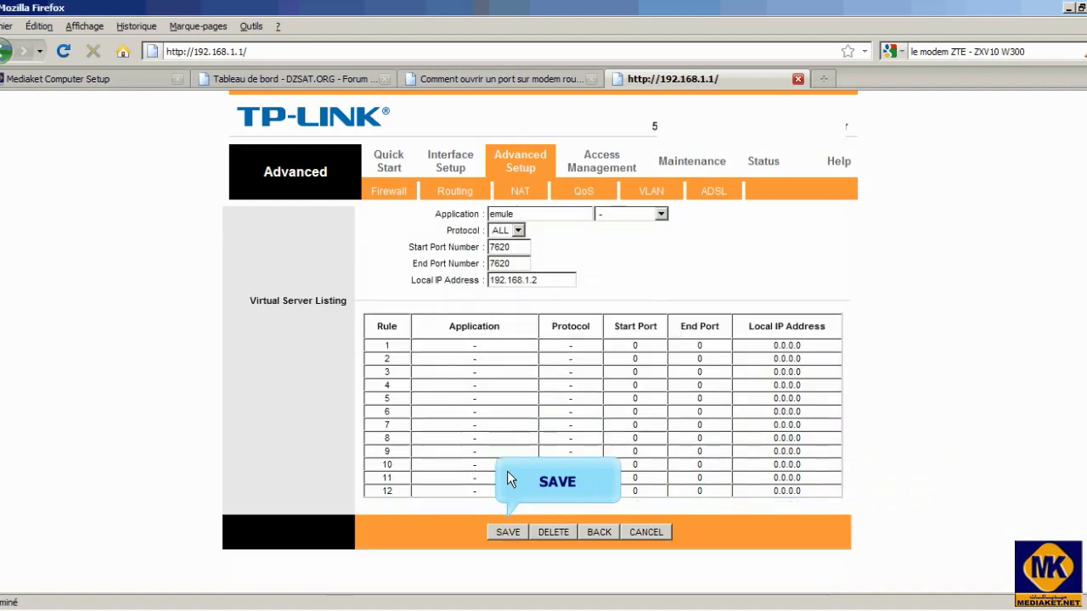
pyautogui.click(507, 531)
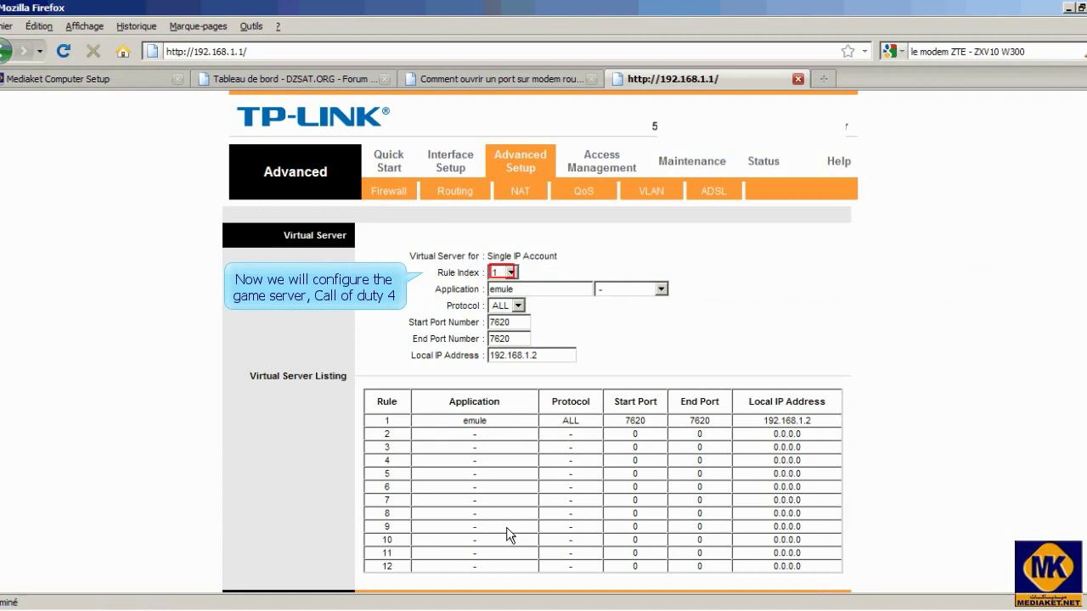
# Switch to rule 2 and enter application COD4 with start and end port 28960
pyautogui.click(511, 273)
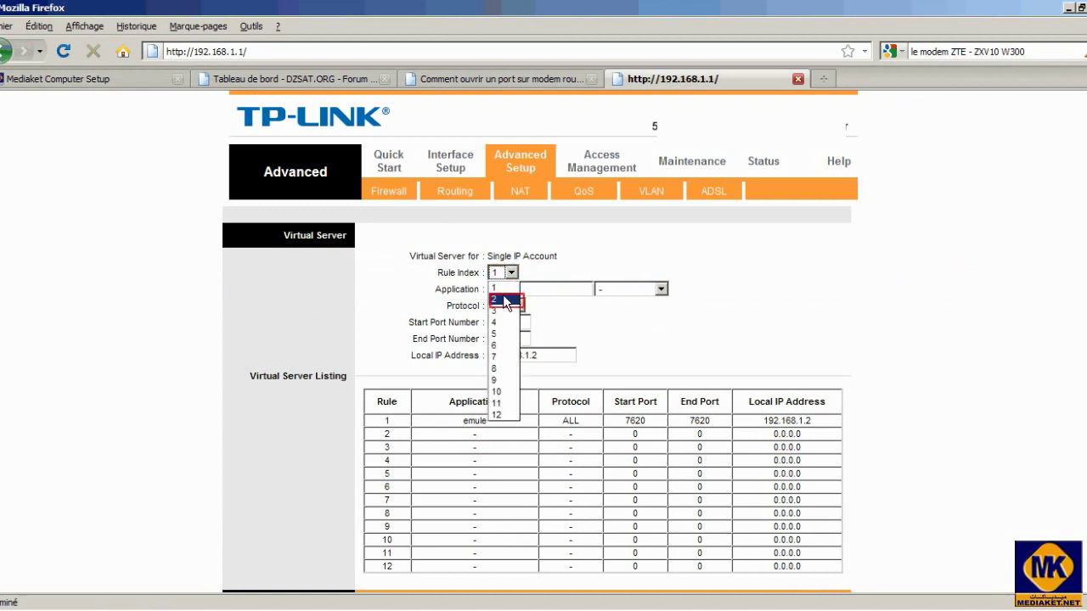
pyautogui.click(506, 304)
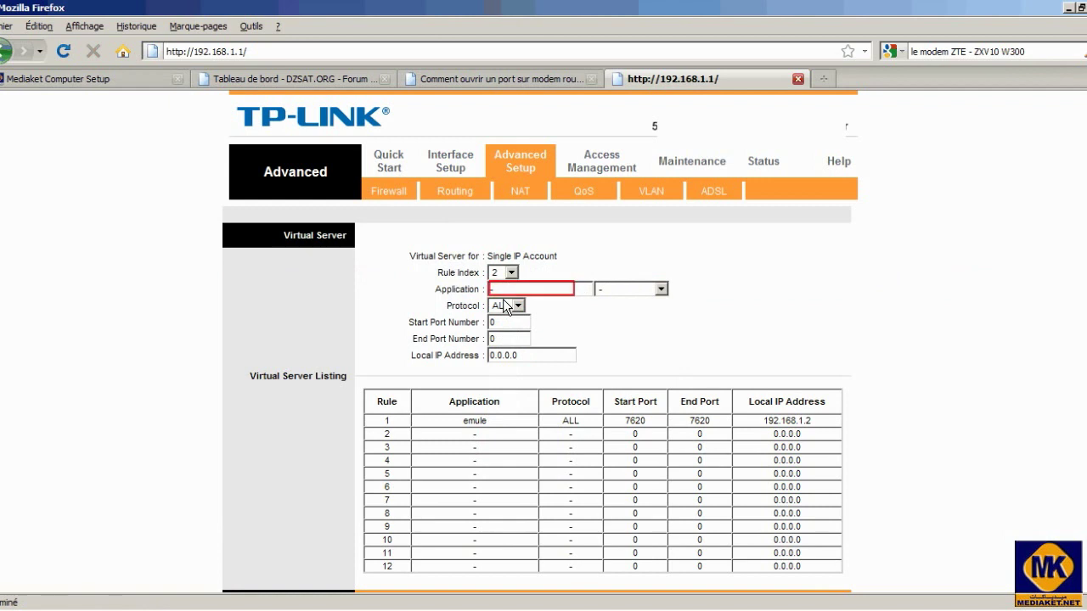
pyautogui.write('COD4')
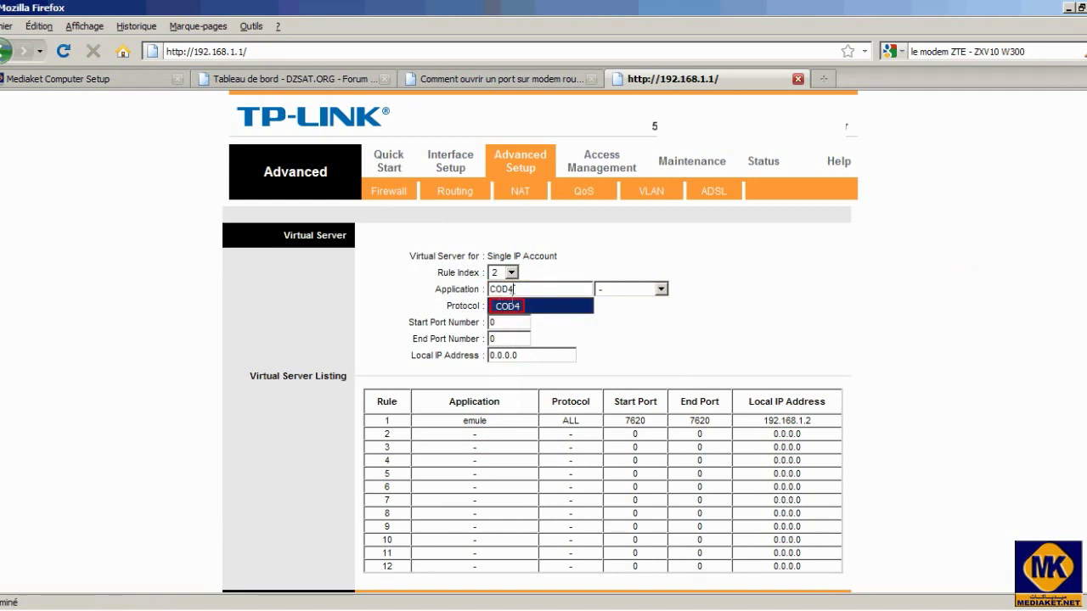
pyautogui.click(514, 304)
pyautogui.click(504, 328)
pyautogui.write('28960')
pyautogui.click(520, 341)
pyautogui.write('28960')
# Point rule 2 to local IP 192.168.1.2, save it, and open Access Management
pyautogui.click(528, 357)
pyautogui.write('192')
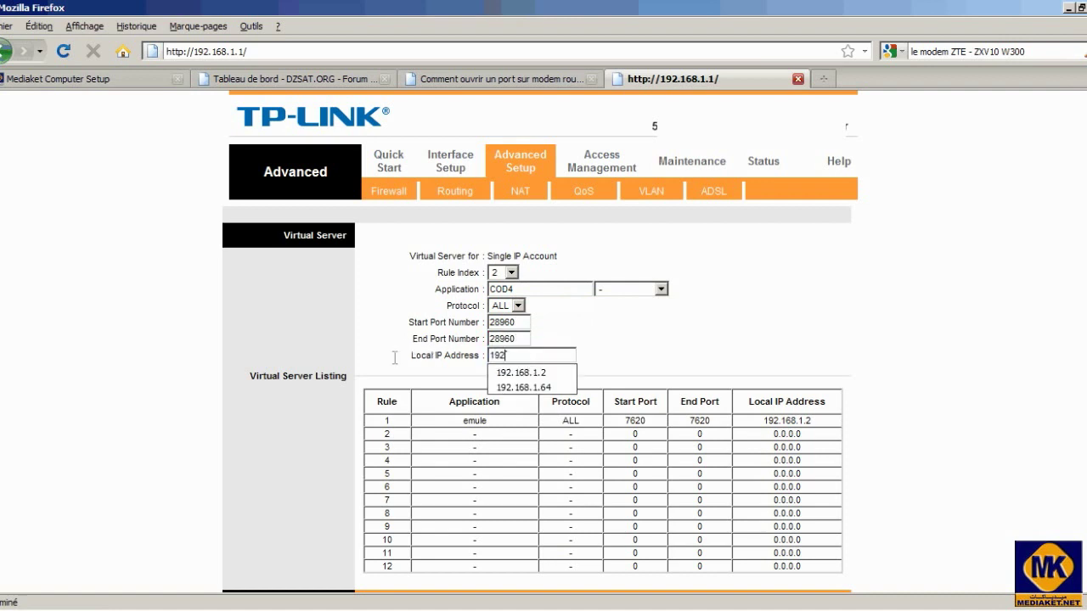
pyautogui.click(512, 368)
pyautogui.scroll(-2, 508, 425)
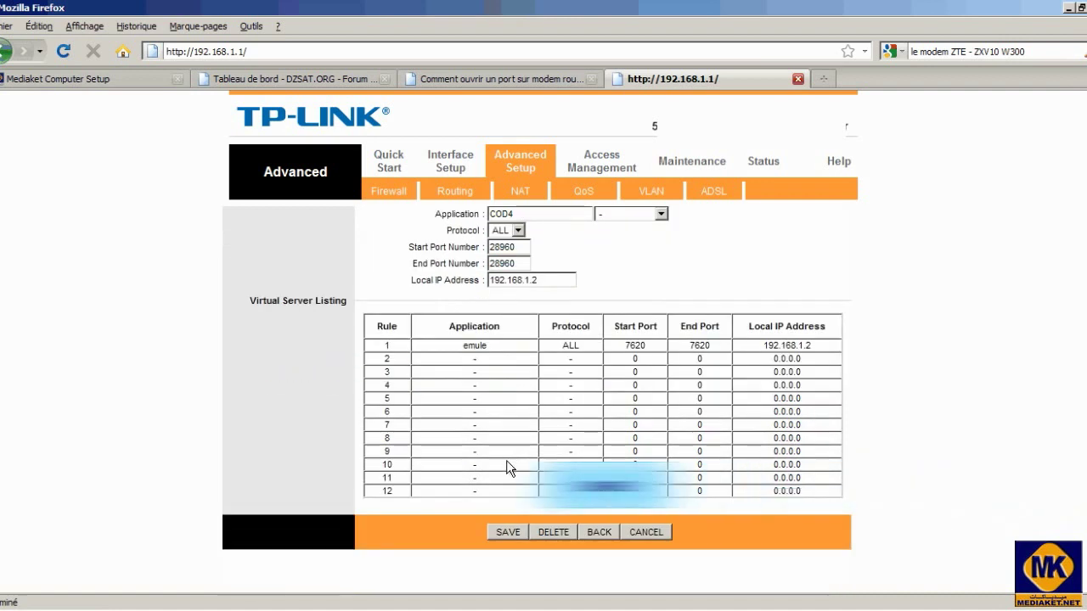
pyautogui.click(507, 531)
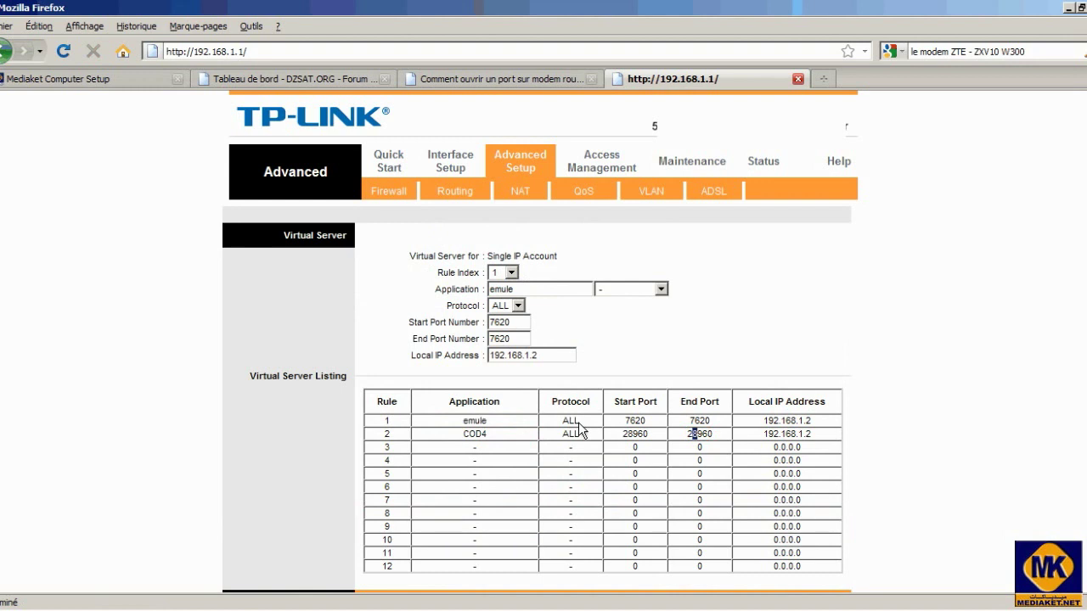
pyautogui.click(605, 166)
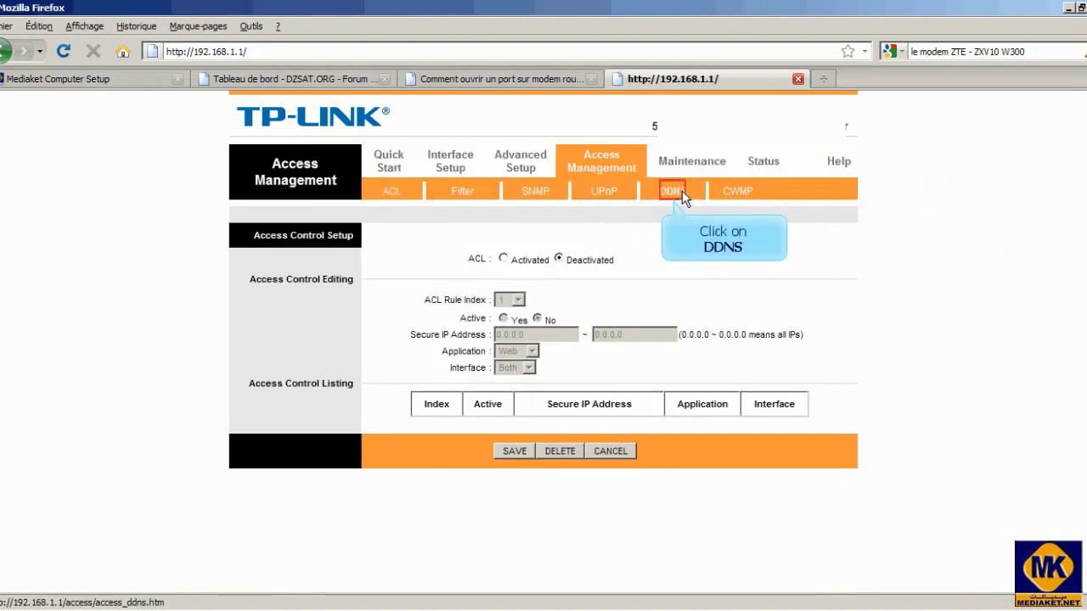
pyautogui.click(672, 192)
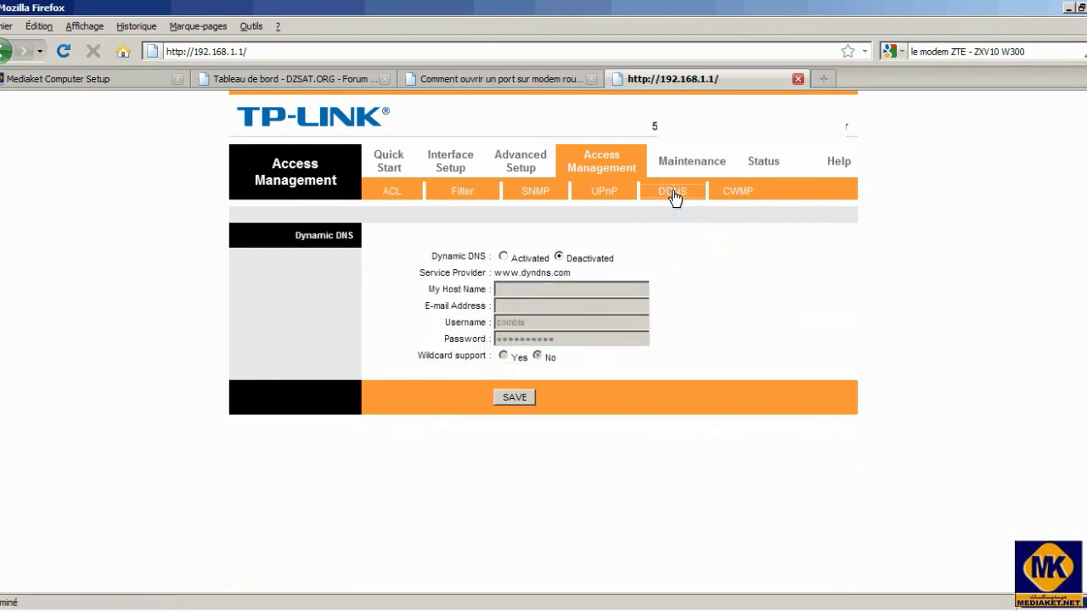
pyautogui.tripleClick(571, 274)
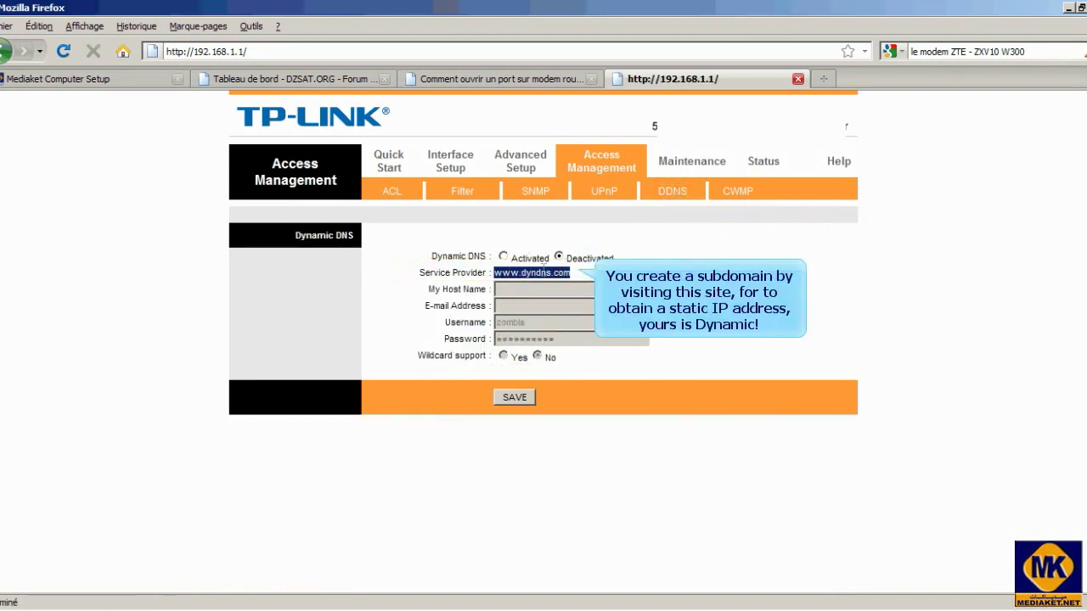
pyautogui.click(503, 257)
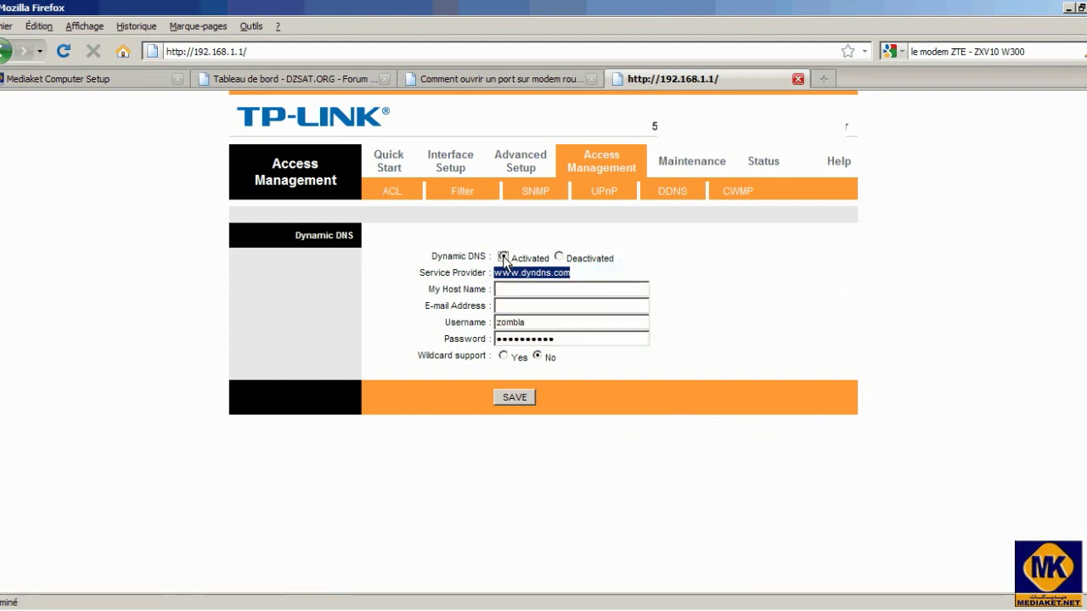
pyautogui.click(541, 290)
pyautogui.write('z')
pyautogui.click(552, 304)
# Fill in the account e-mail address, leave wildcard support at No, and save the DDNS settings
pyautogui.click(551, 304)
pyautogui.write('z')
pyautogui.click(559, 326)
pyautogui.doubleClick(556, 325)
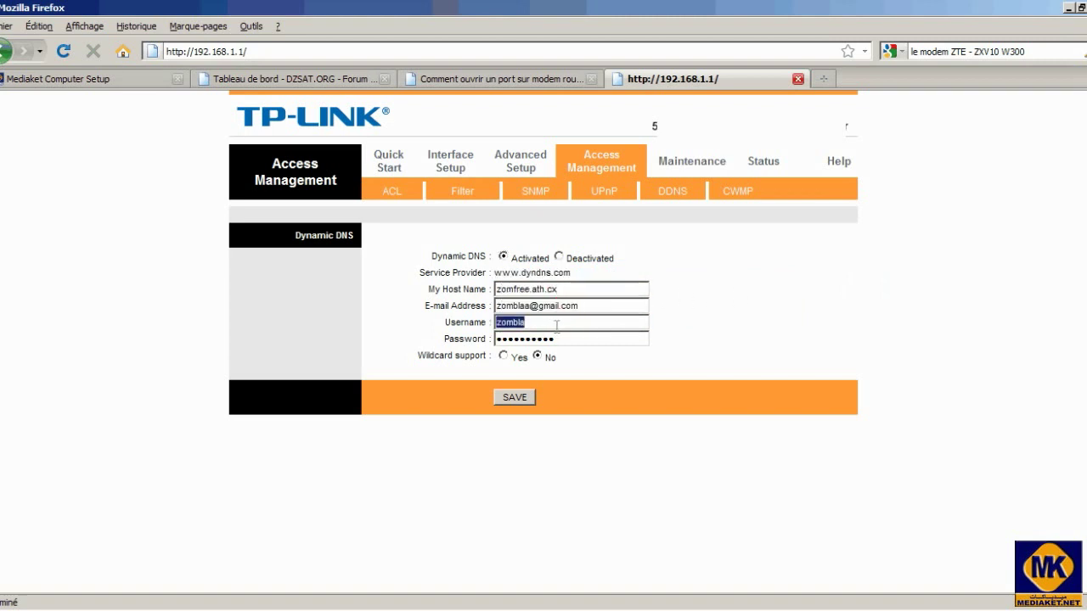
pyautogui.click(567, 338)
pyautogui.press('Tab')
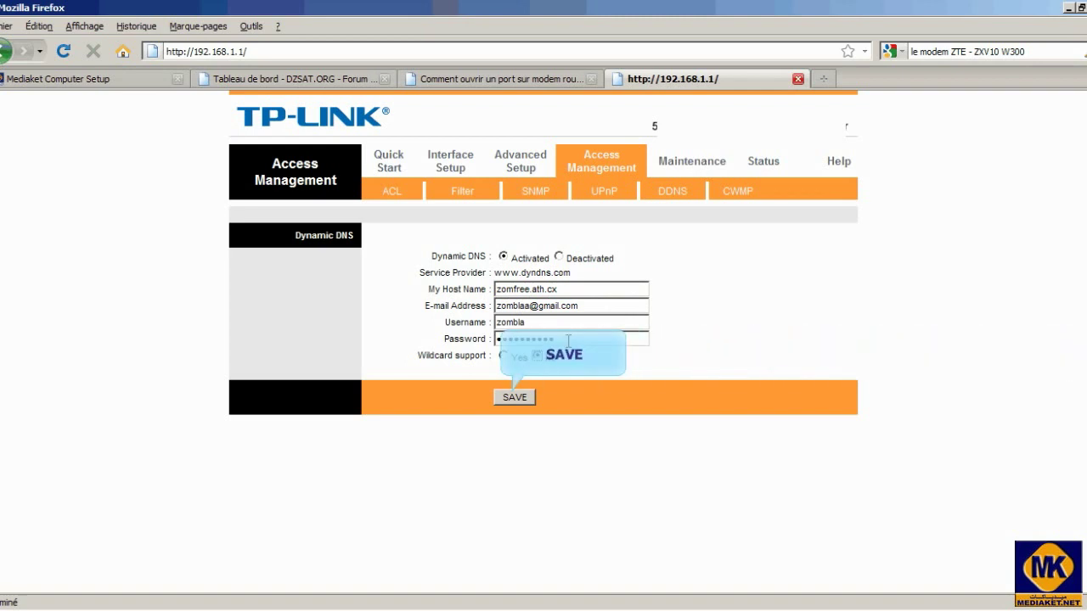
pyautogui.click(516, 397)
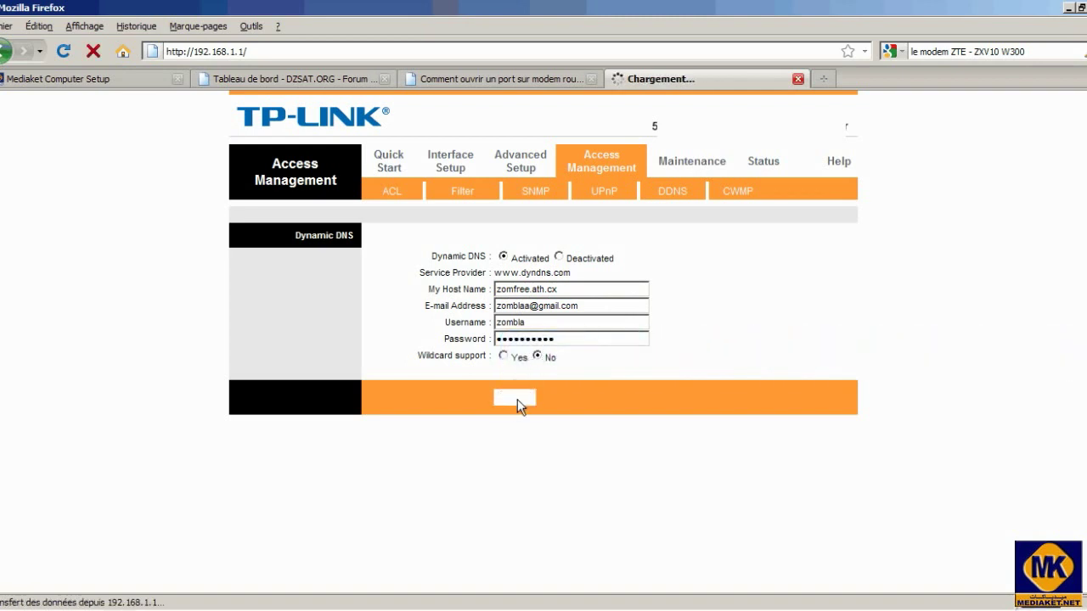